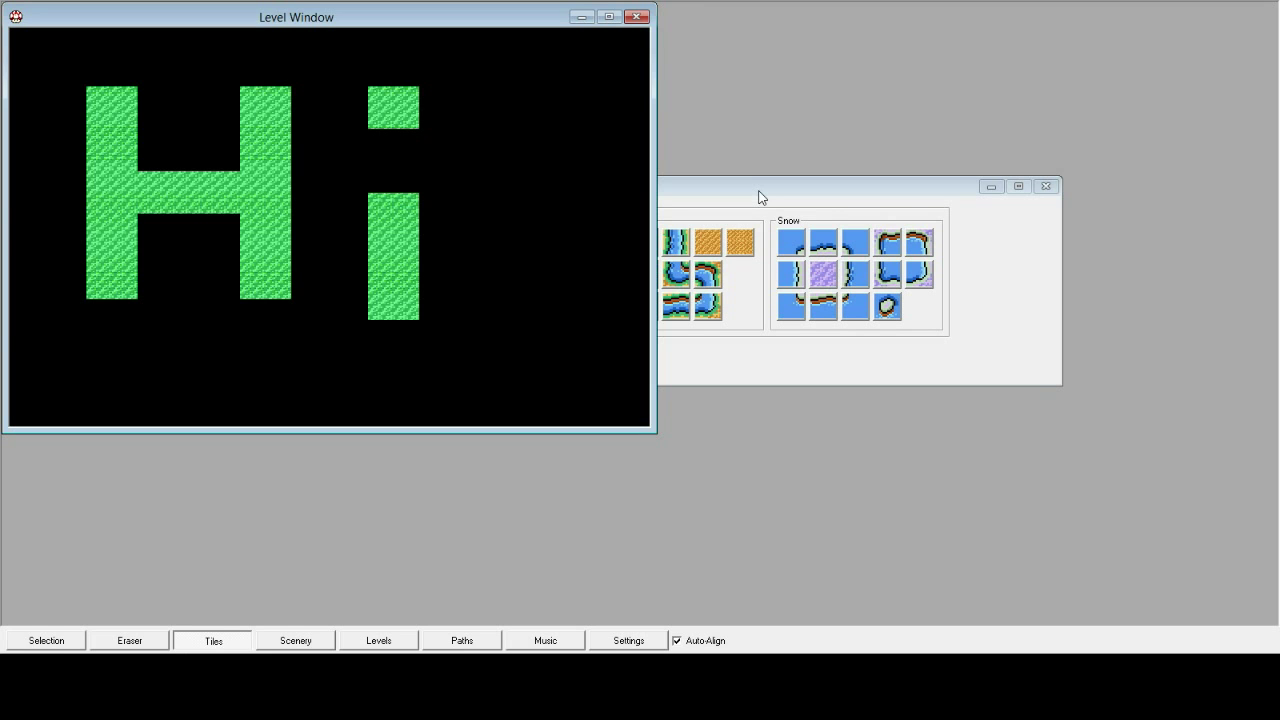
- Move the Tiles palette down and left so its SMB3 grass, desert and snow sets are all visible
mouse_move(760, 197)
mouse_down()
mouse_move(933, 152)
mouse_move(956, 296)
mouse_up()
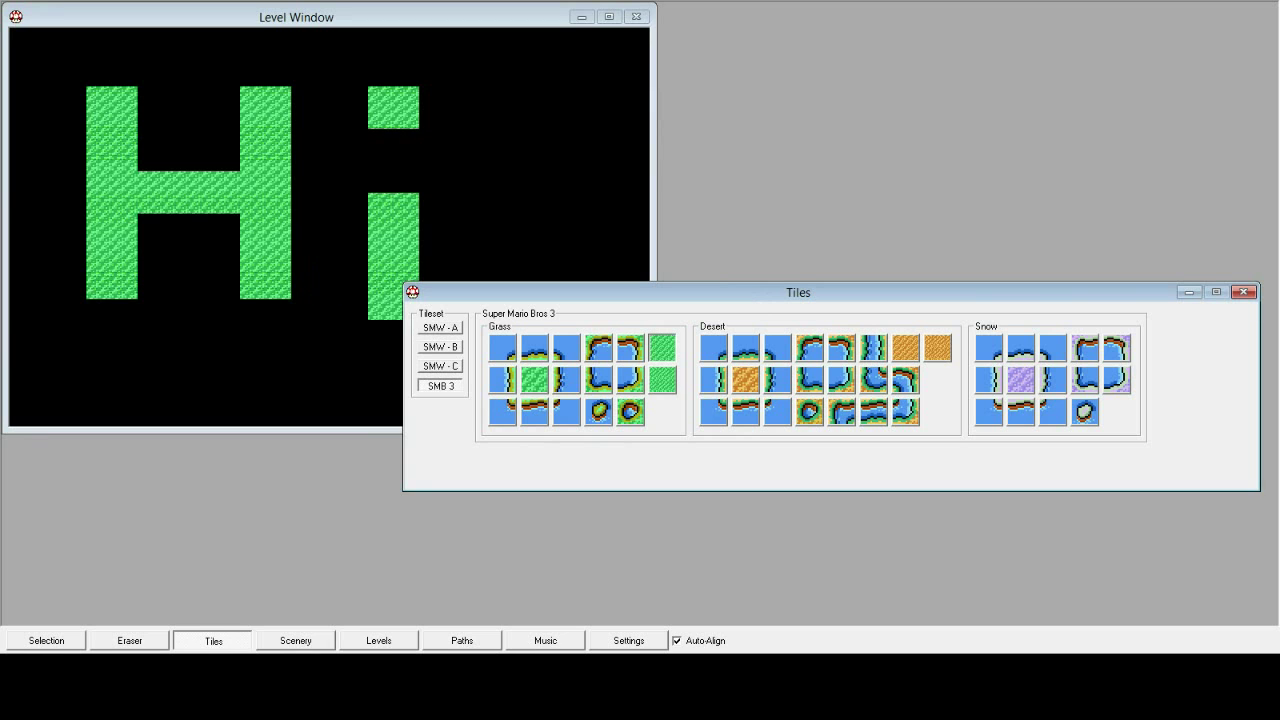
- Bring up the level markers palette and place a yellow circle marker on the H crossbar
click(271, 642)
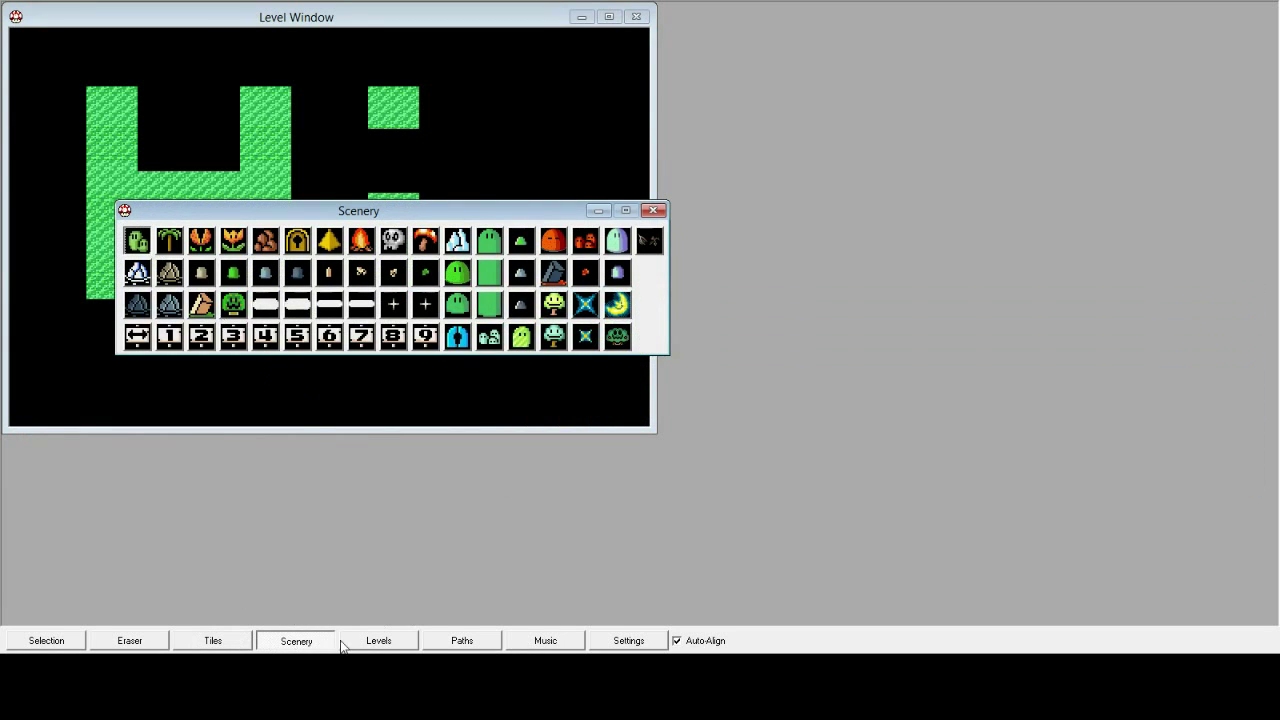
click(350, 646)
drag(308, 30, 726, 212)
click(501, 262)
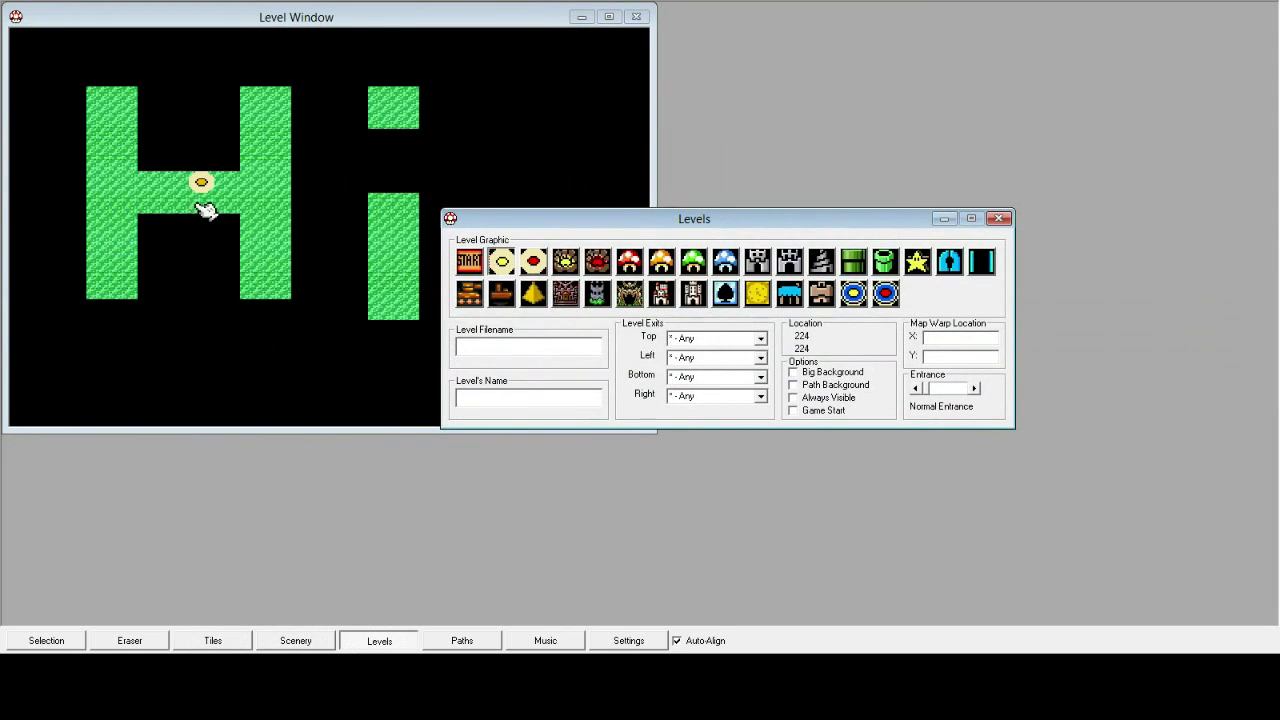
click(198, 207)
- Place a red mushroom house and a castle marker on the H's right column
click(738, 229)
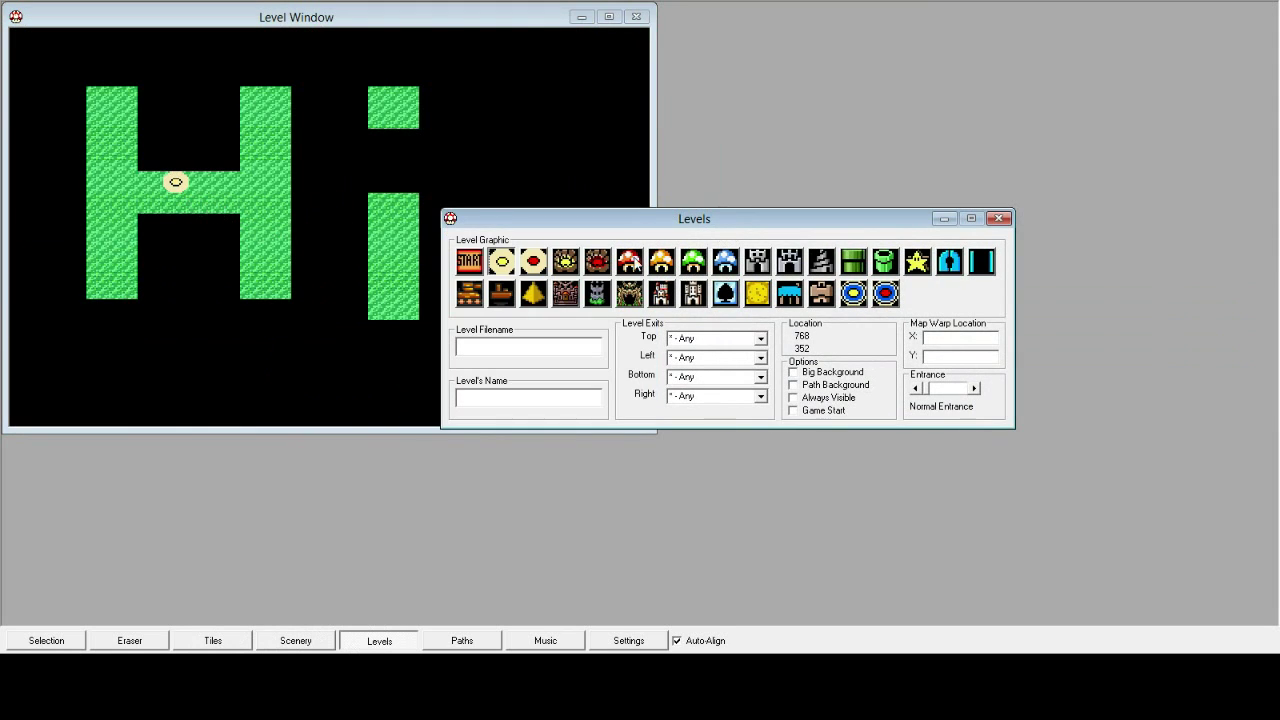
click(638, 266)
click(252, 160)
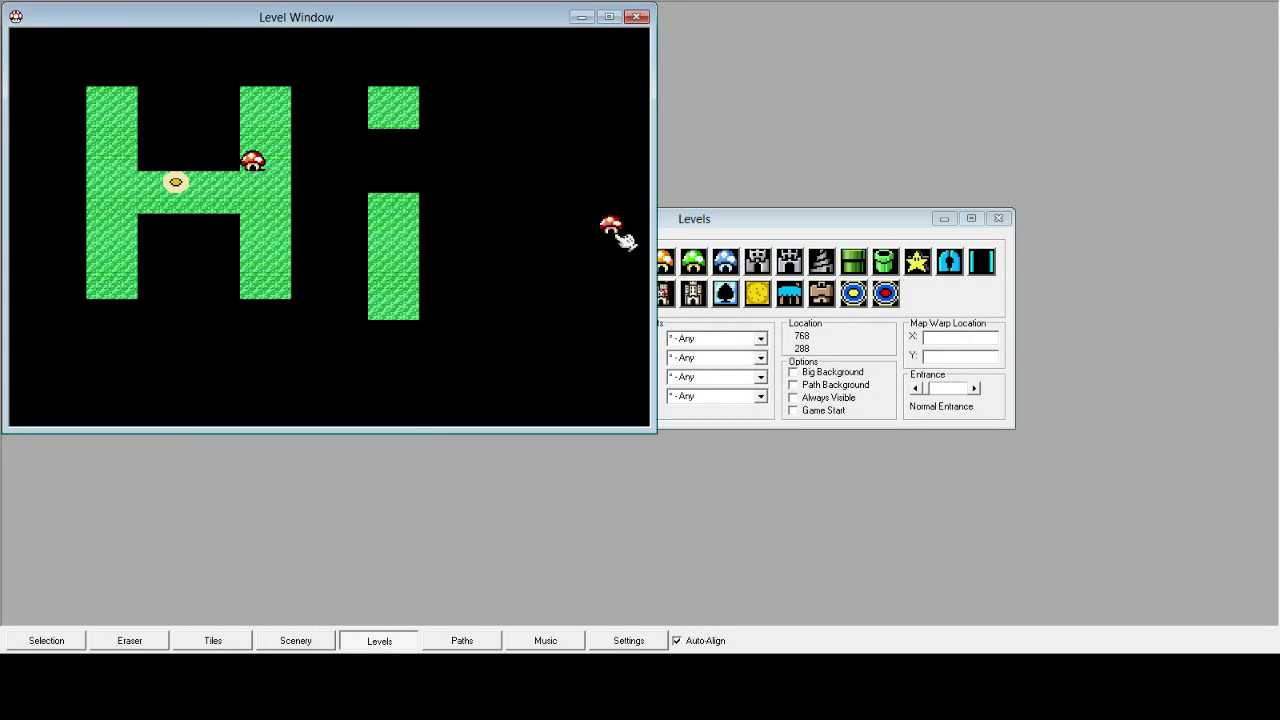
click(757, 230)
click(661, 293)
click(254, 264)
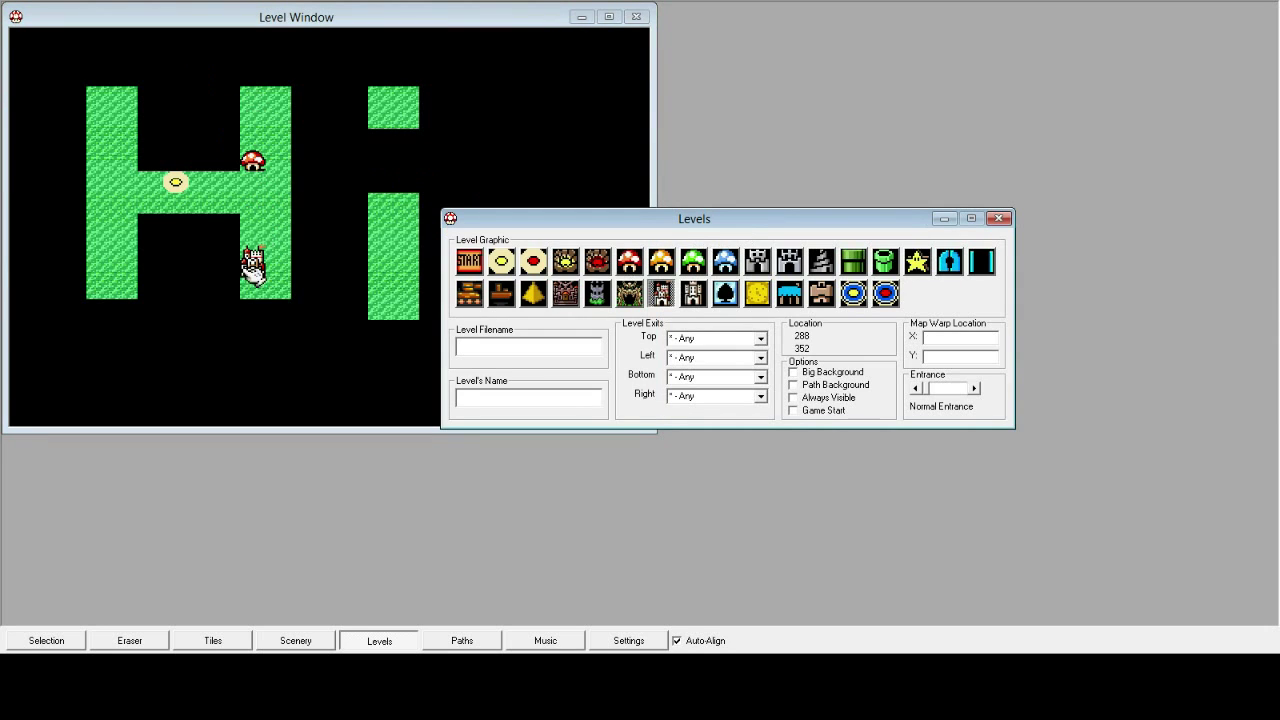
- Place a blue hourglass marker on the H's left column and START at the bottom of the i
click(728, 300)
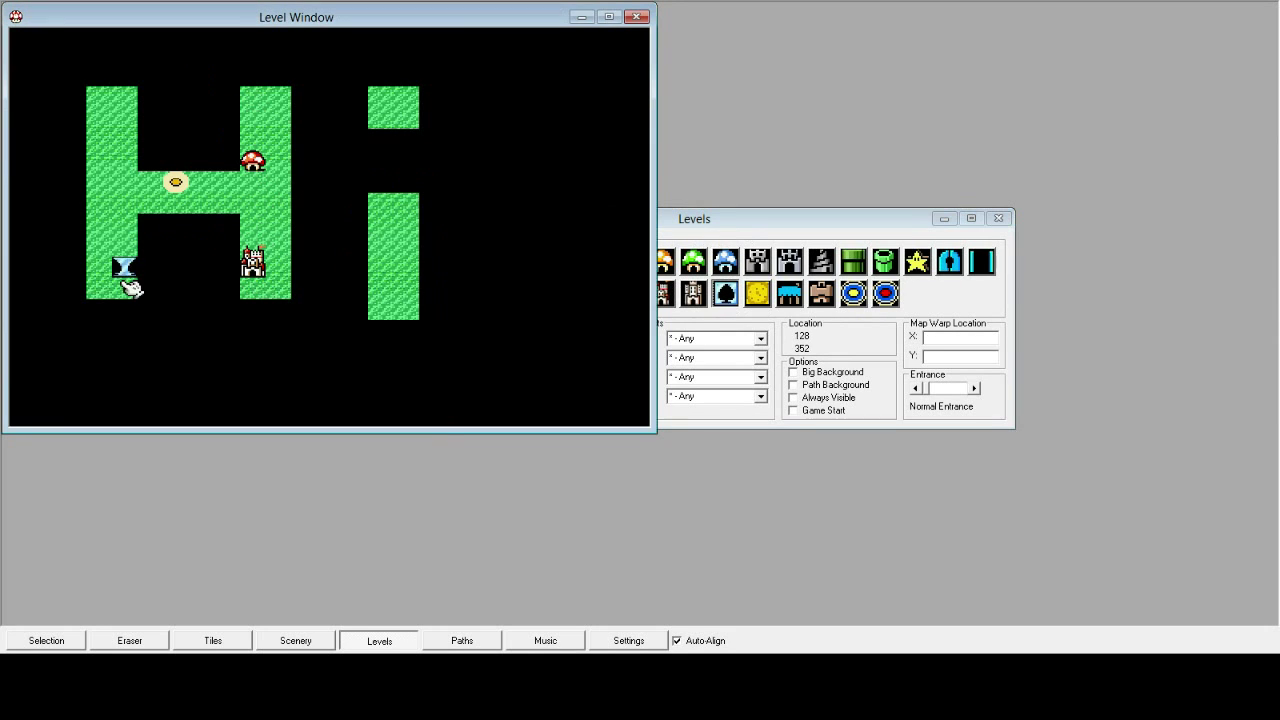
click(123, 266)
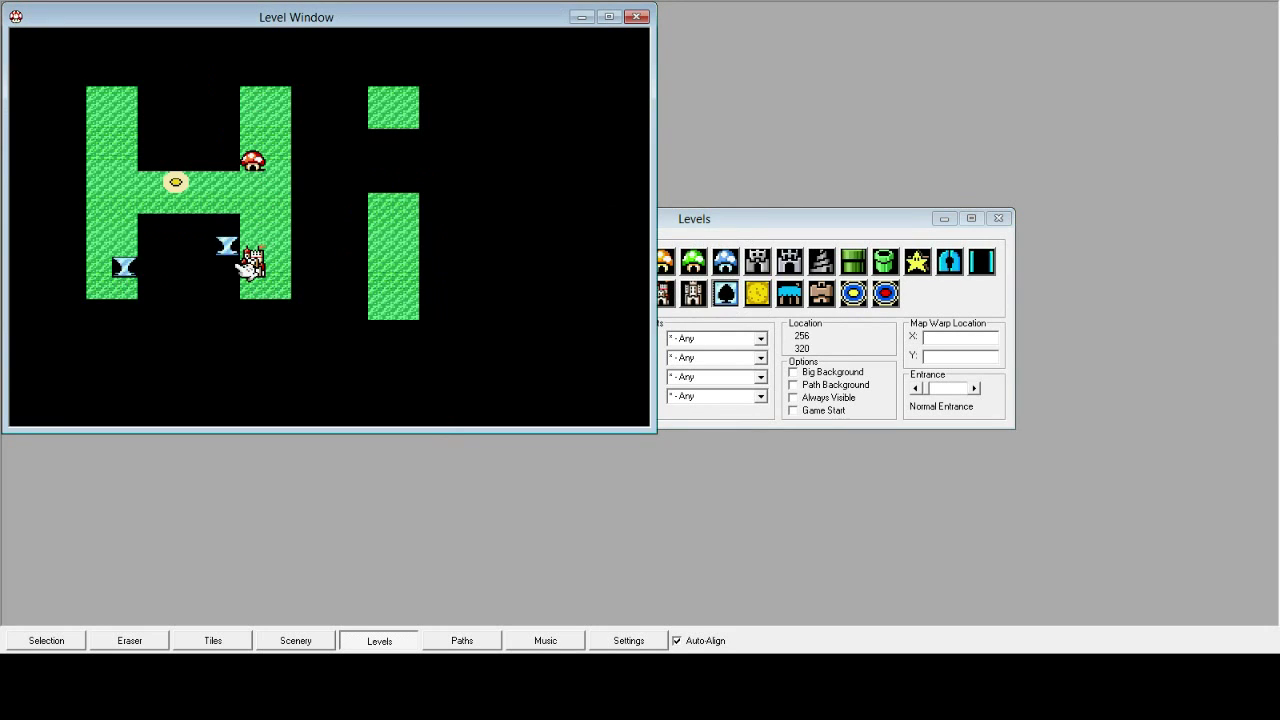
click(830, 222)
drag(830, 224, 971, 162)
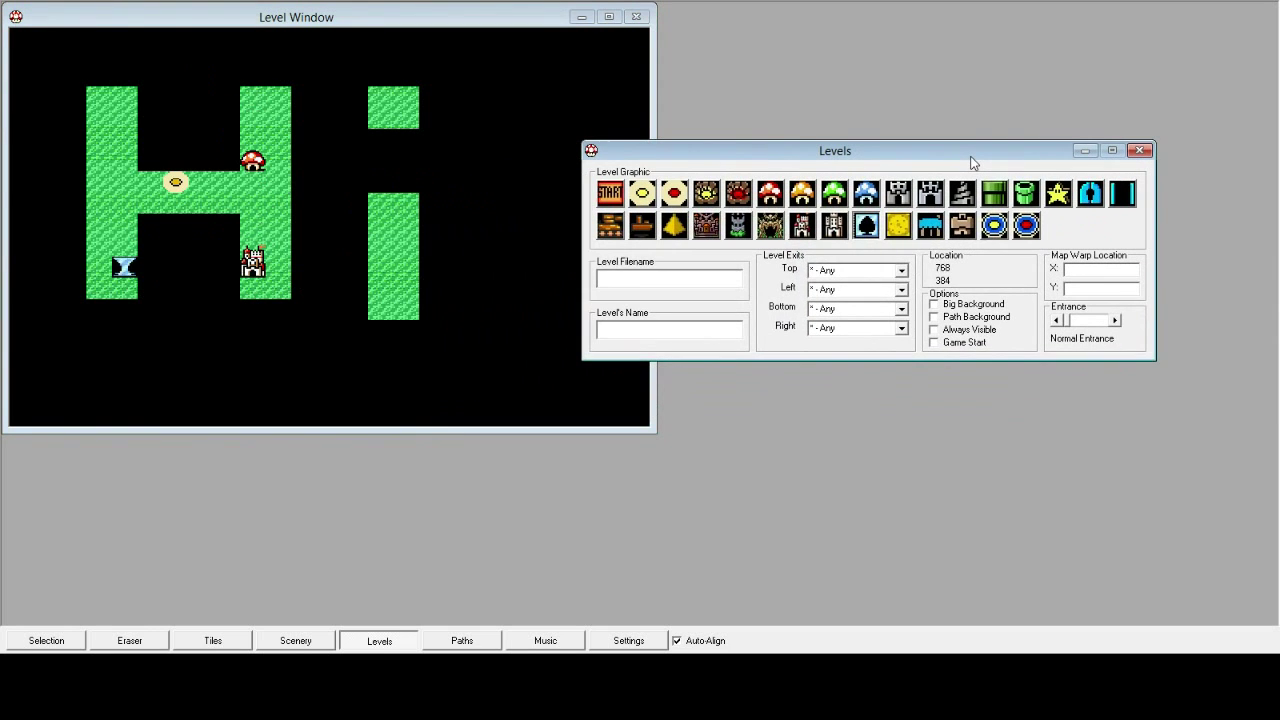
click(610, 193)
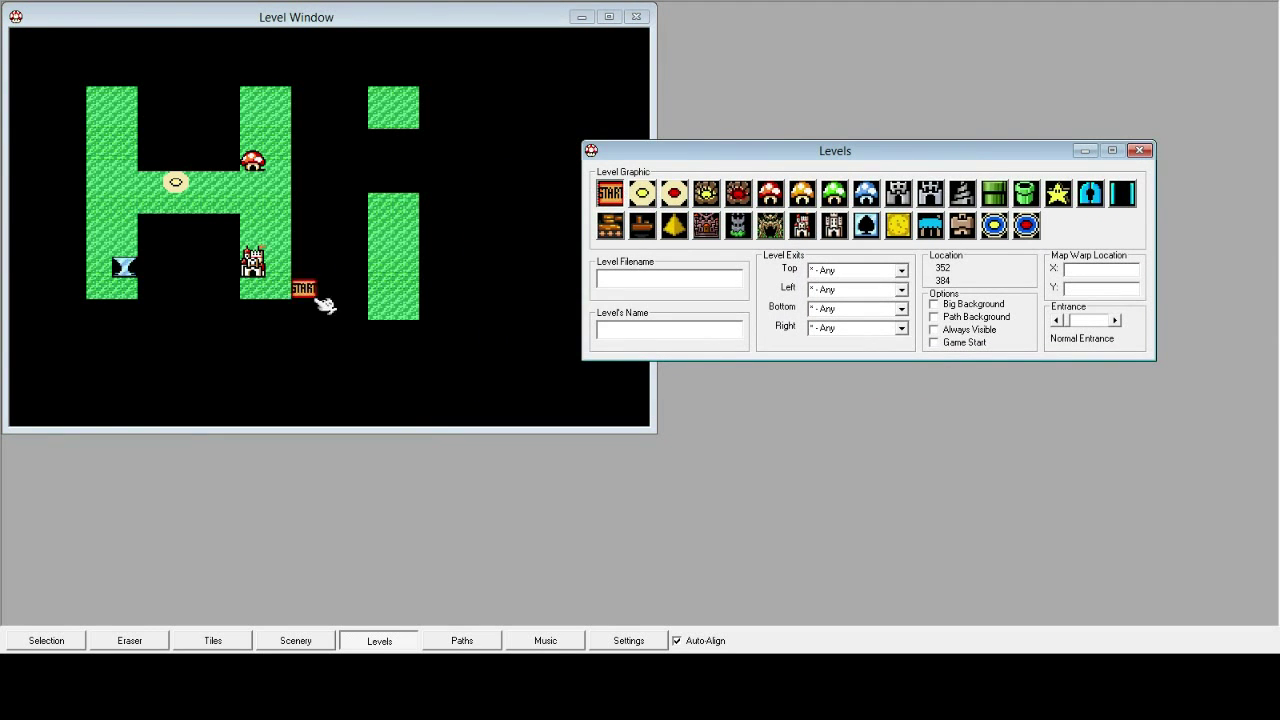
click(388, 316)
click(832, 146)
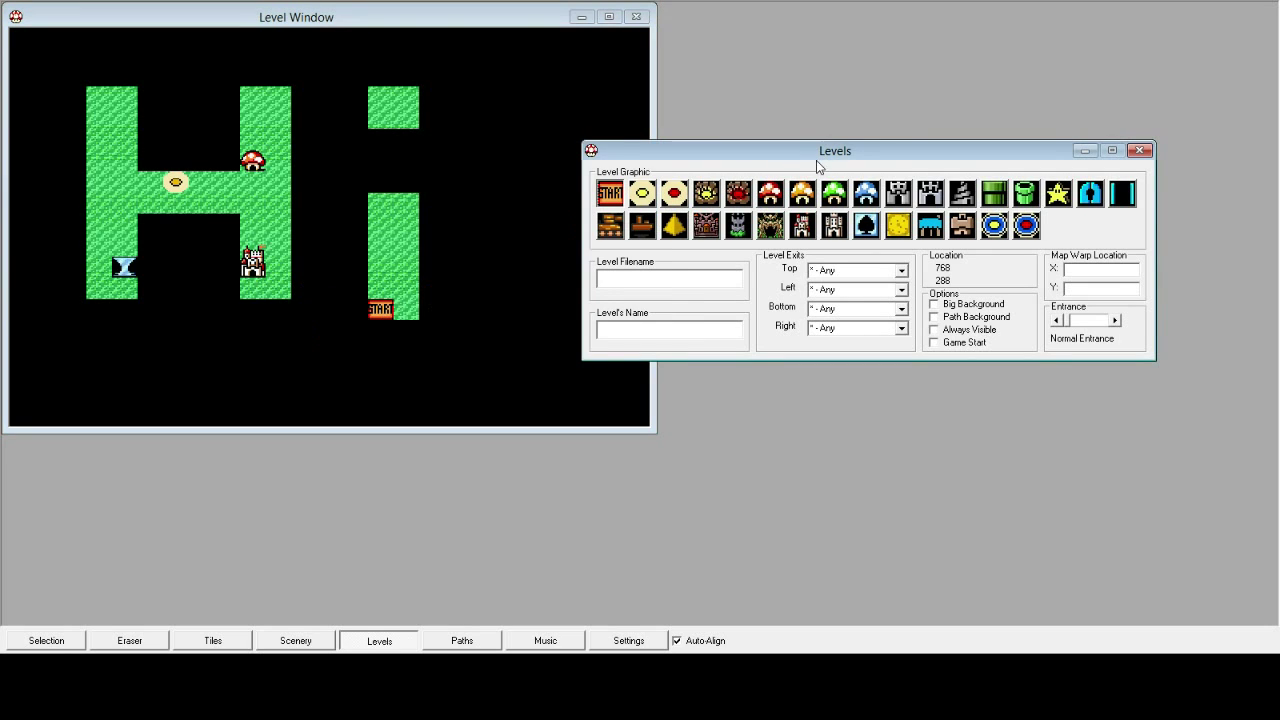
click(902, 271)
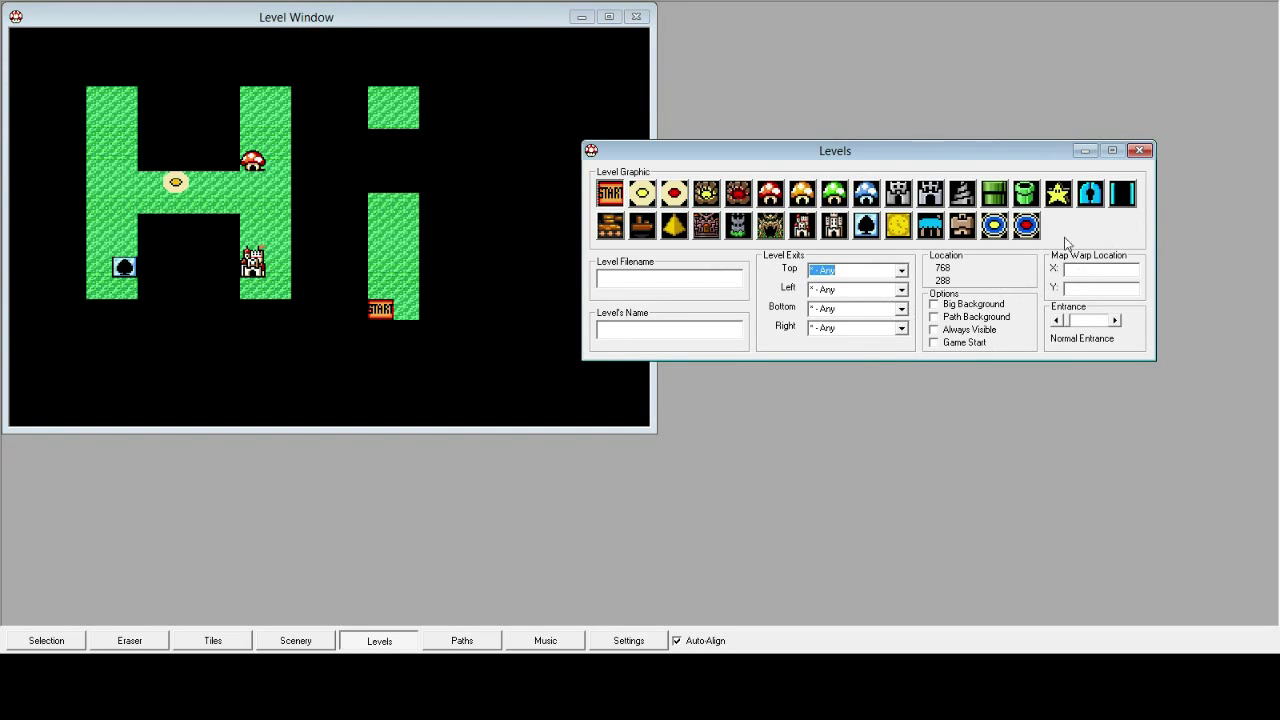
- Set the world music to SMB3 World 6 after trying World 2, SMW Forest and NSMB Theme
click(1139, 151)
click(545, 640)
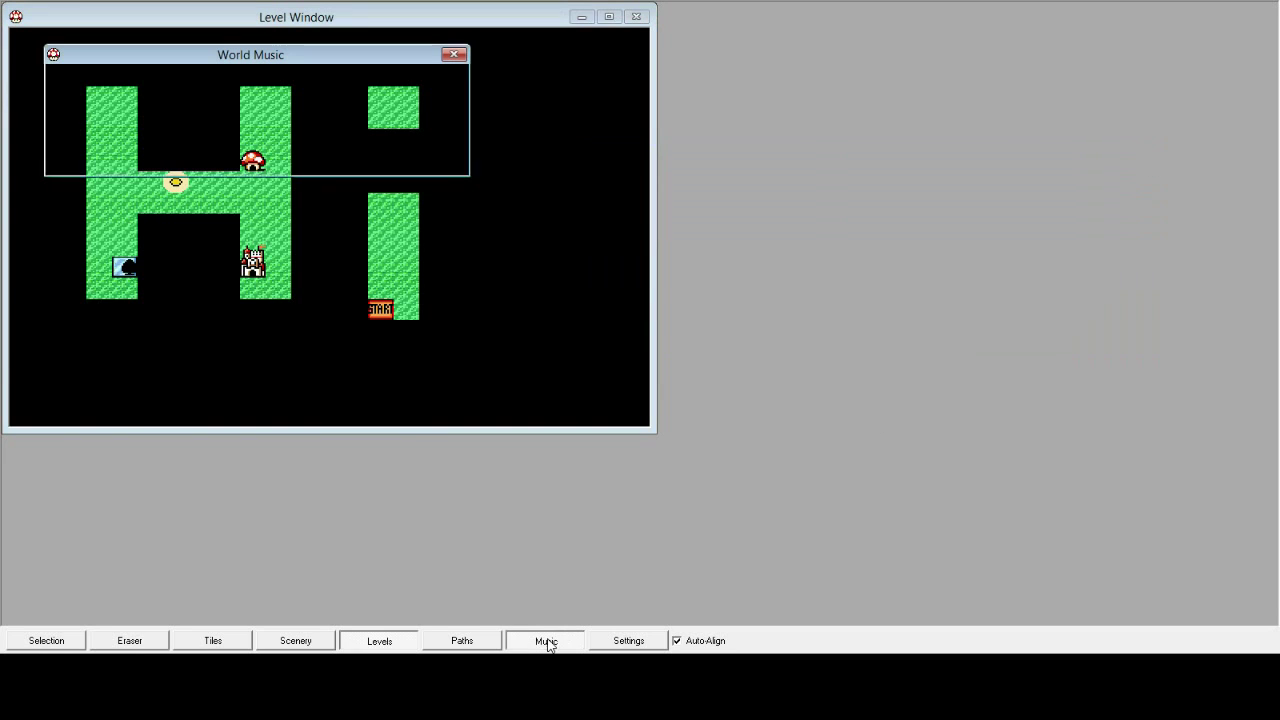
click(263, 84)
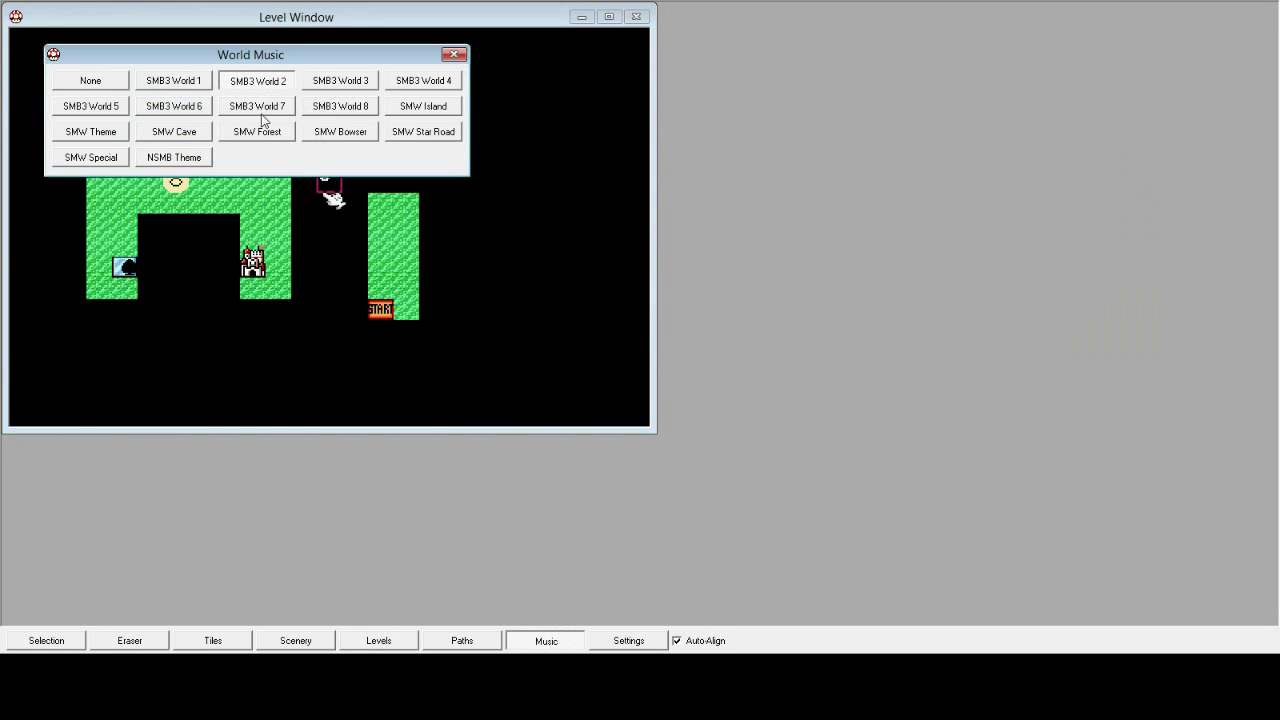
click(256, 133)
click(175, 160)
click(176, 106)
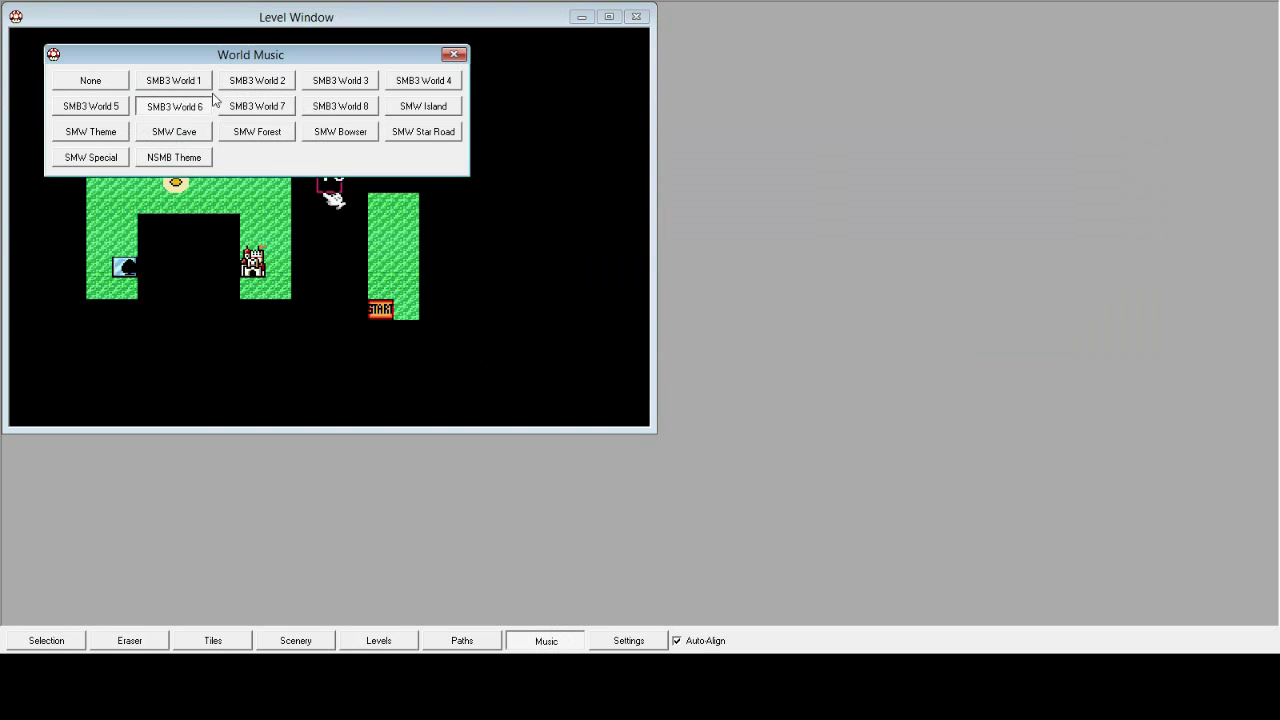
click(453, 55)
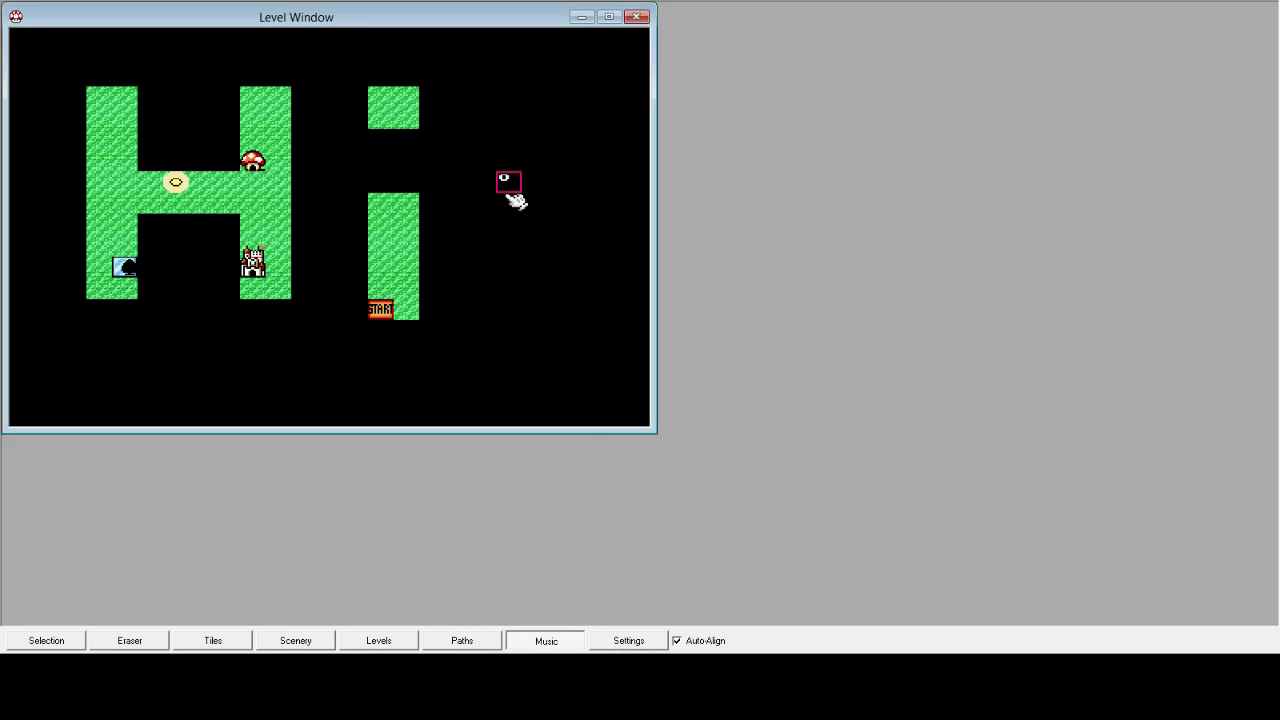
- Look through world options, paths, scenery and tiles, then erase the whole Hi map
click(628, 641)
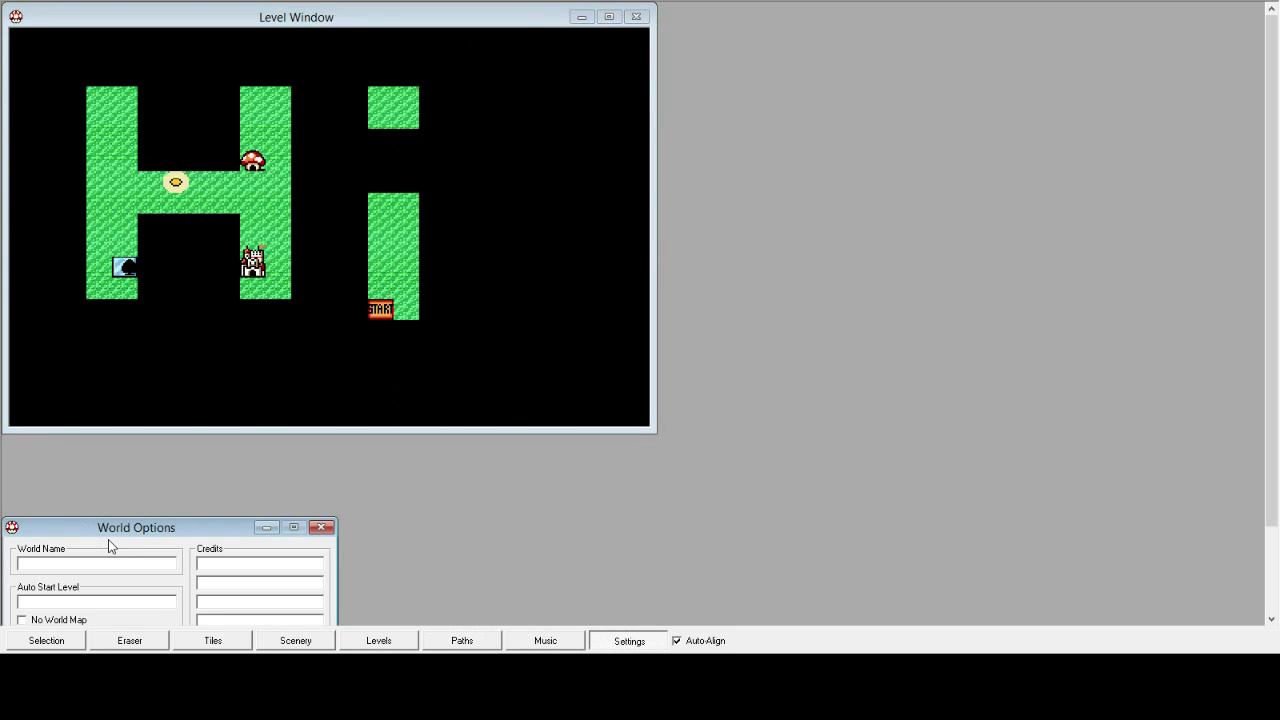
click(471, 641)
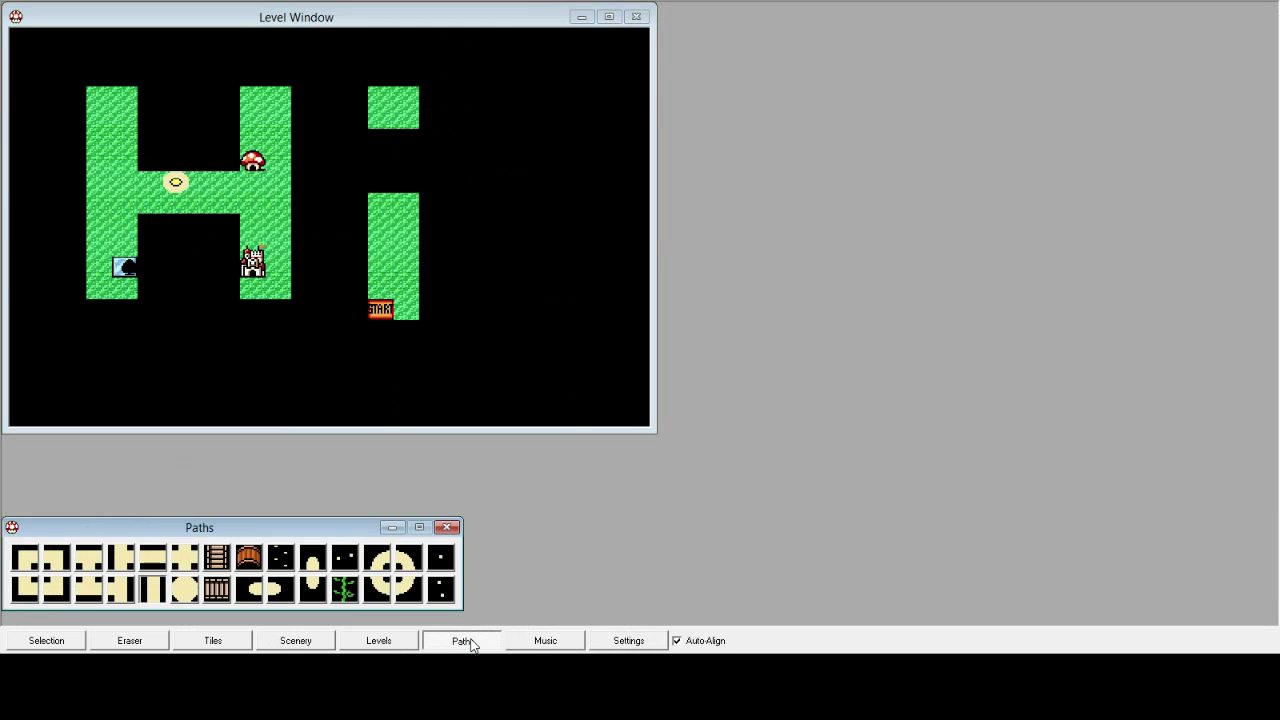
click(306, 645)
click(229, 646)
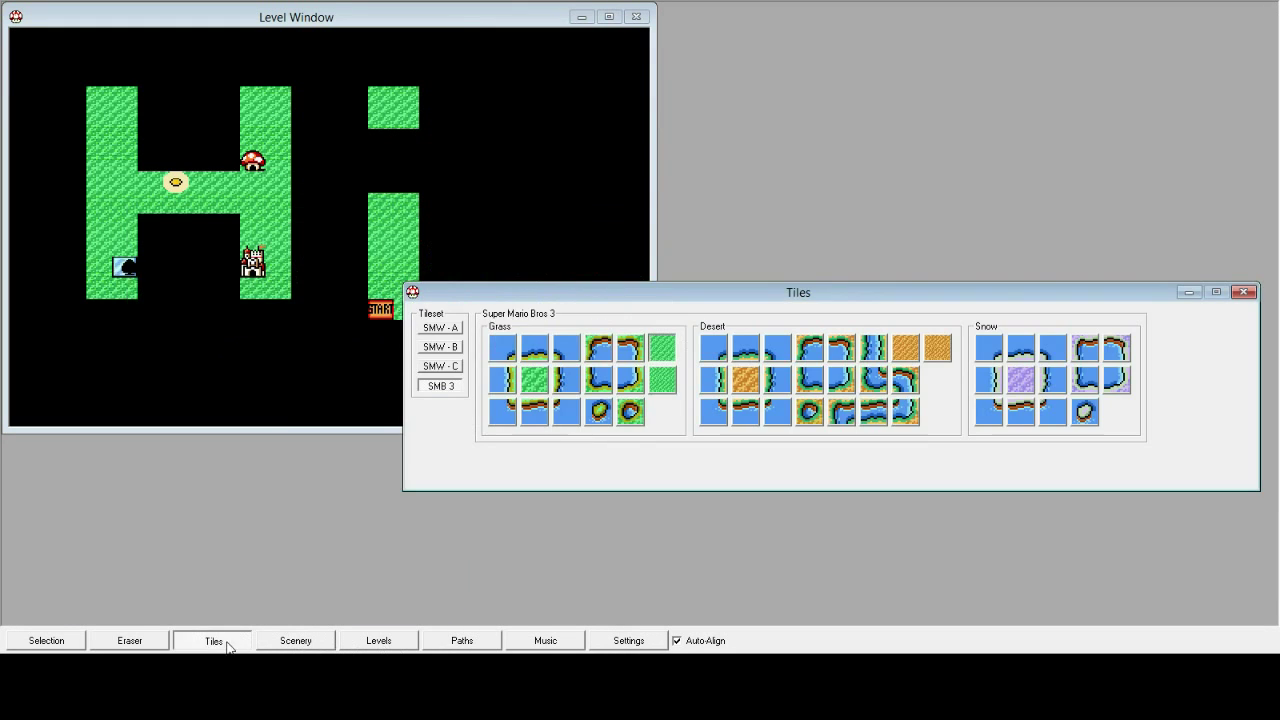
click(158, 648)
mouse_move(264, 295)
mouse_down()
mouse_move(277, 183)
mouse_move(234, 277)
mouse_move(434, 291)
mouse_move(369, 300)
mouse_move(437, 63)
mouse_move(194, 162)
mouse_move(263, 97)
mouse_move(180, 171)
mouse_move(126, 291)
mouse_move(97, 87)
mouse_up()
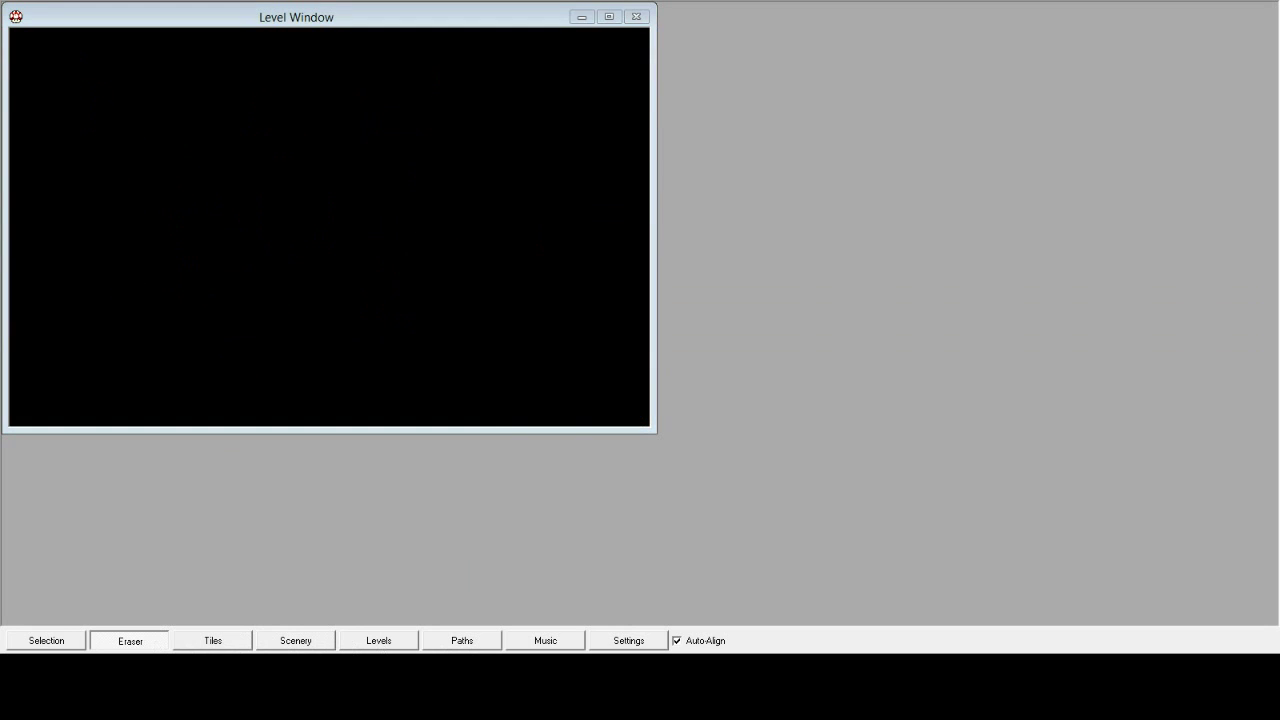
- Switch to level editing and browse the SMB, SMW, SMB2 and SMB3 block sets
click(629, 369)
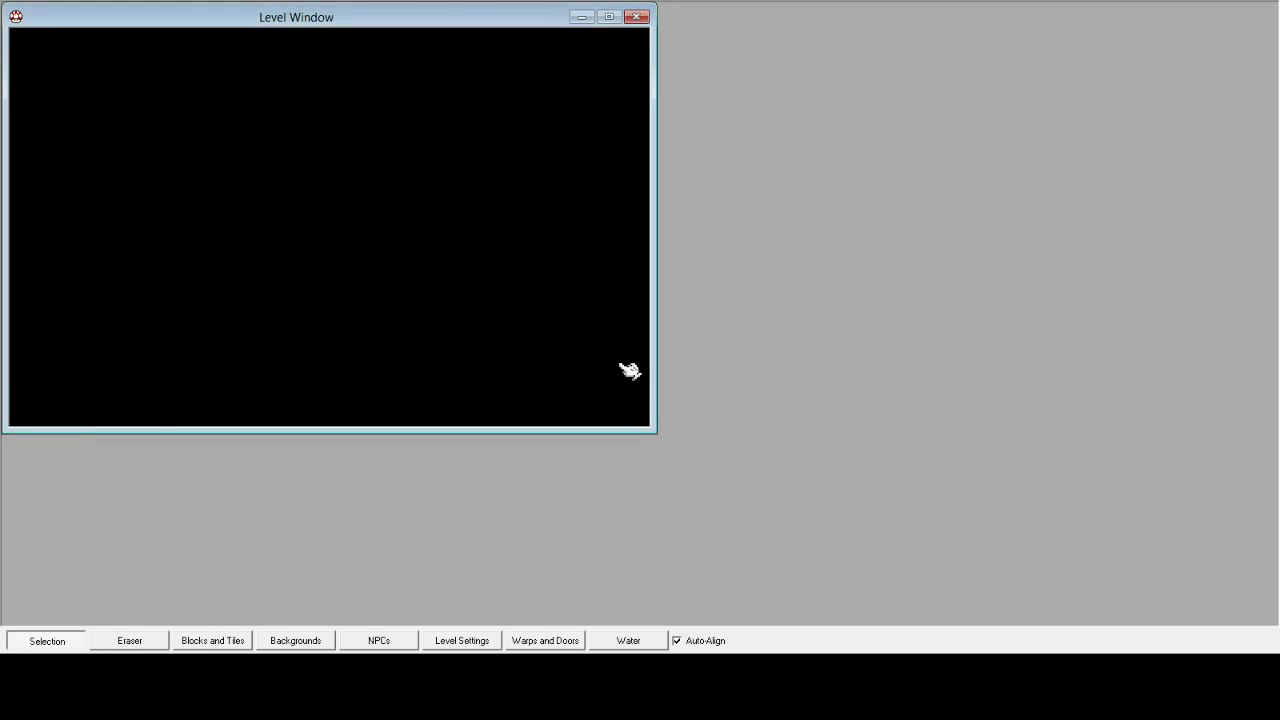
click(200, 645)
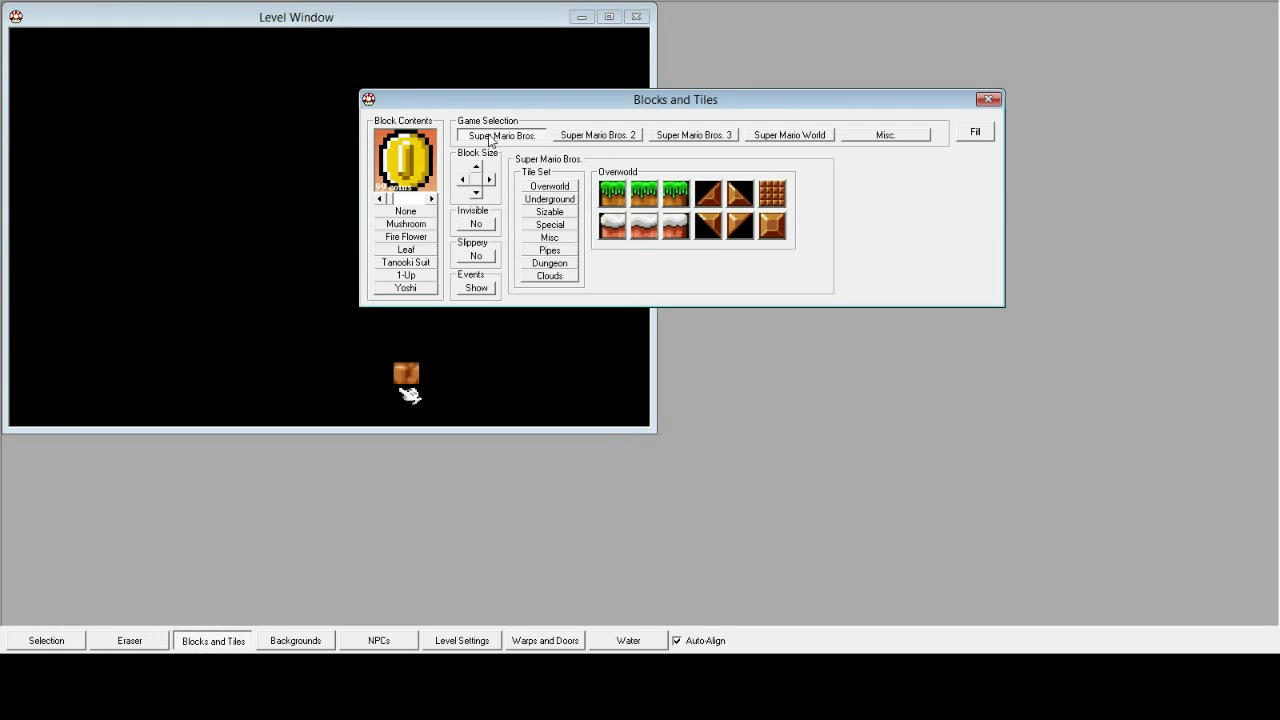
click(485, 137)
click(812, 136)
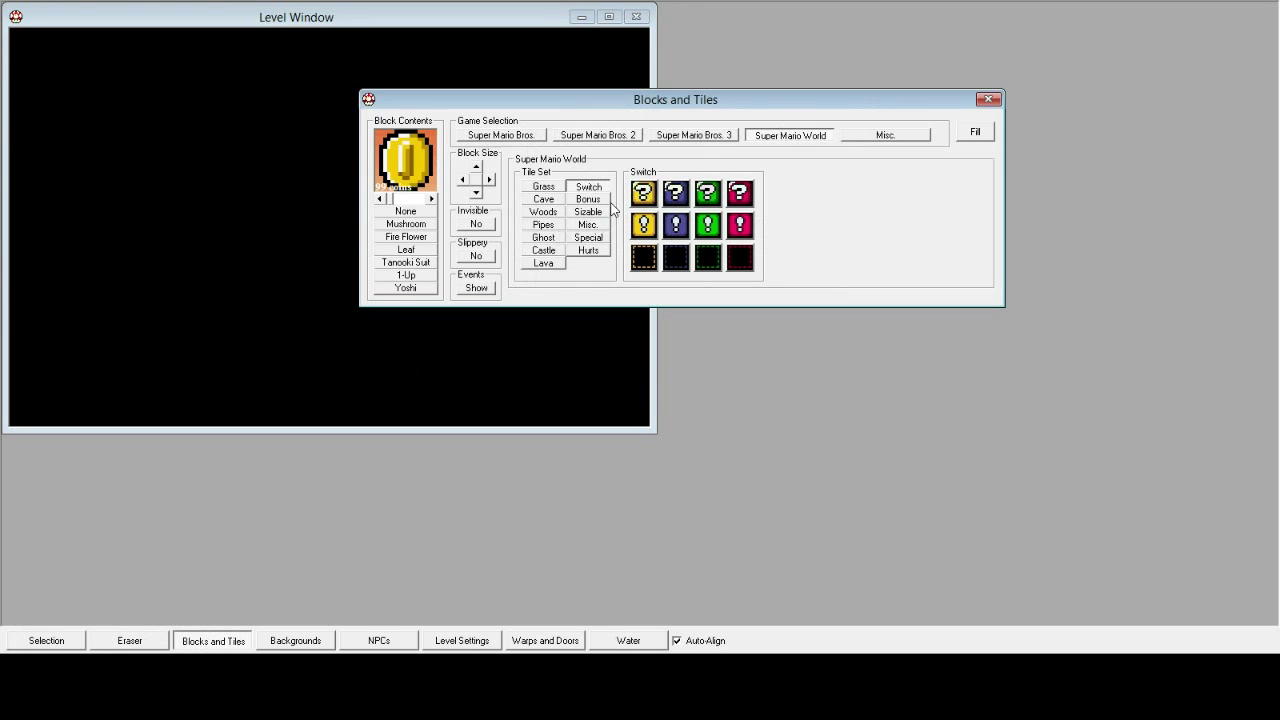
click(510, 135)
click(598, 135)
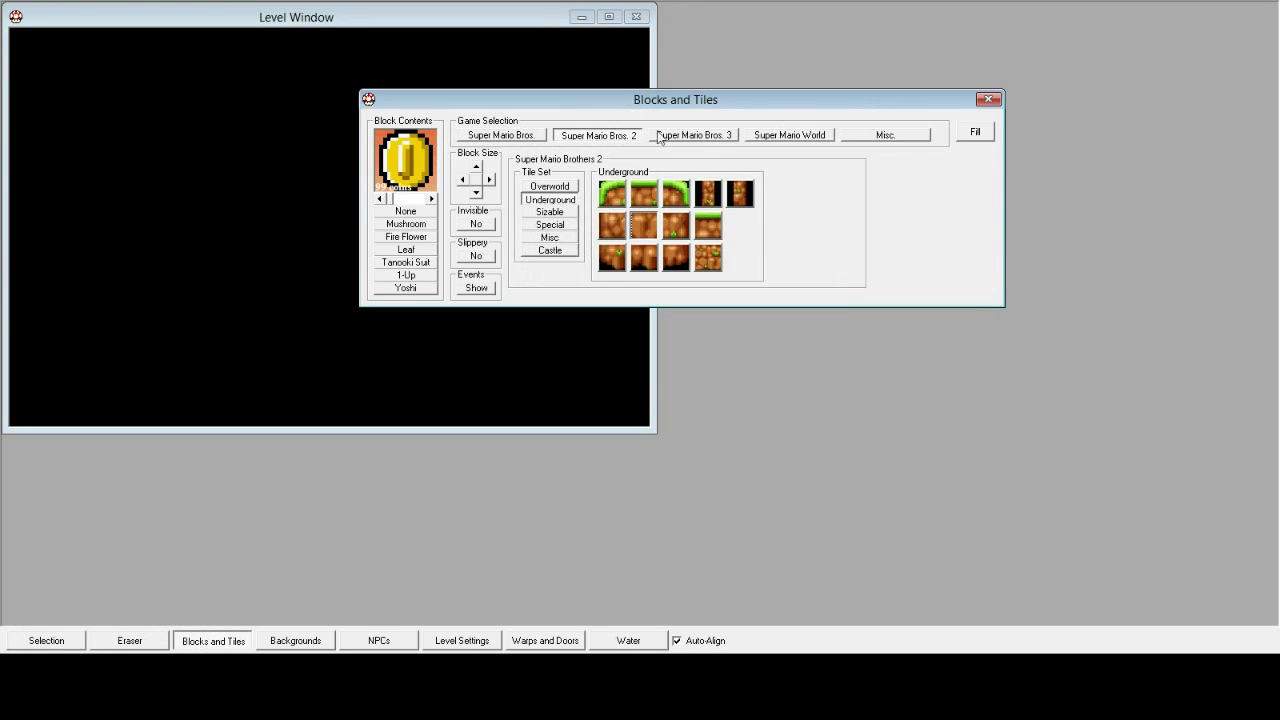
click(696, 137)
click(591, 137)
- Browse SMB3, SMW and Misc. blocks, including Metroid (A/B), Zelda 2 and Players tiles
click(700, 135)
click(798, 138)
click(924, 138)
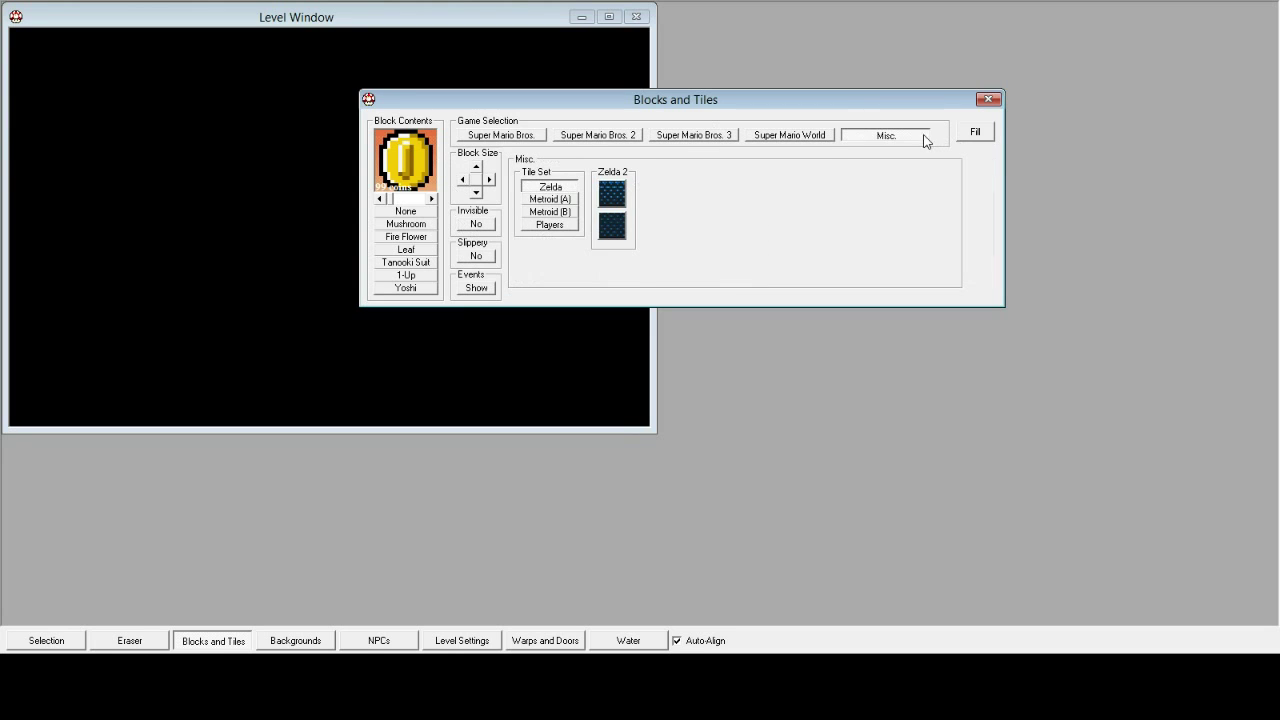
click(574, 200)
click(565, 188)
click(564, 200)
click(566, 212)
click(564, 225)
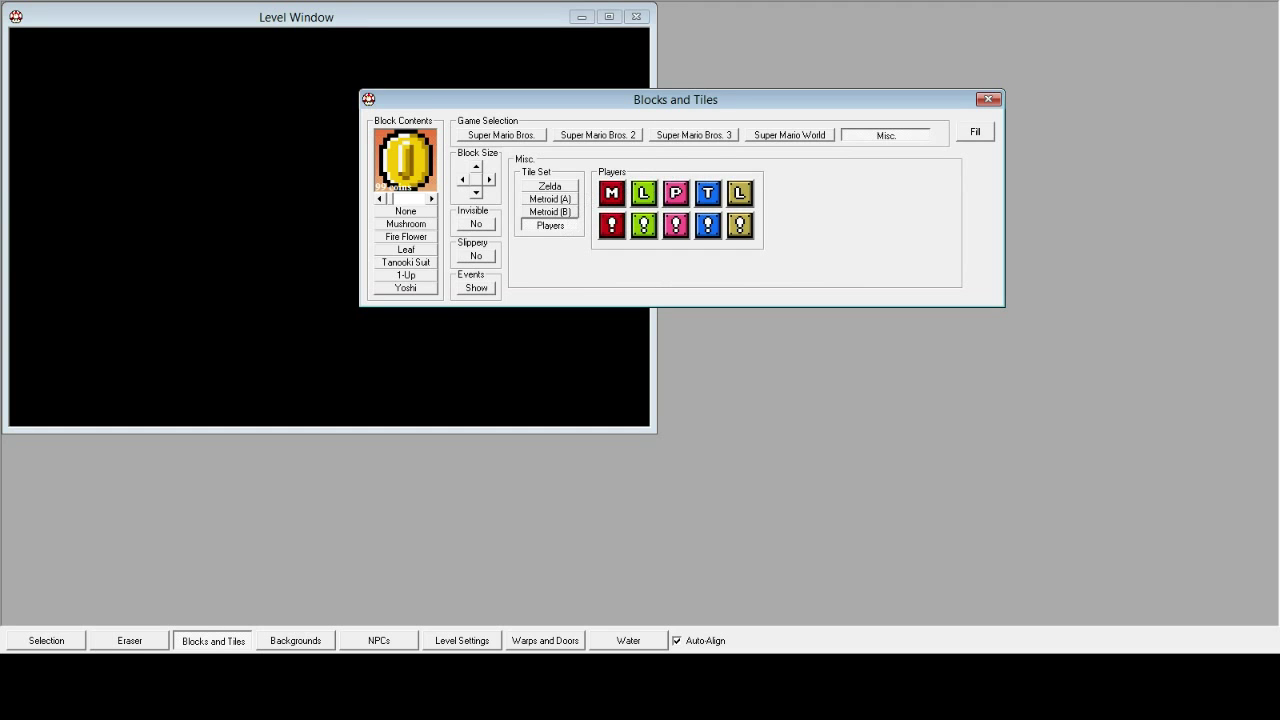
- Show the Super Mario Bros. 3 background objects, passing SMB2, then close that palette
click(989, 103)
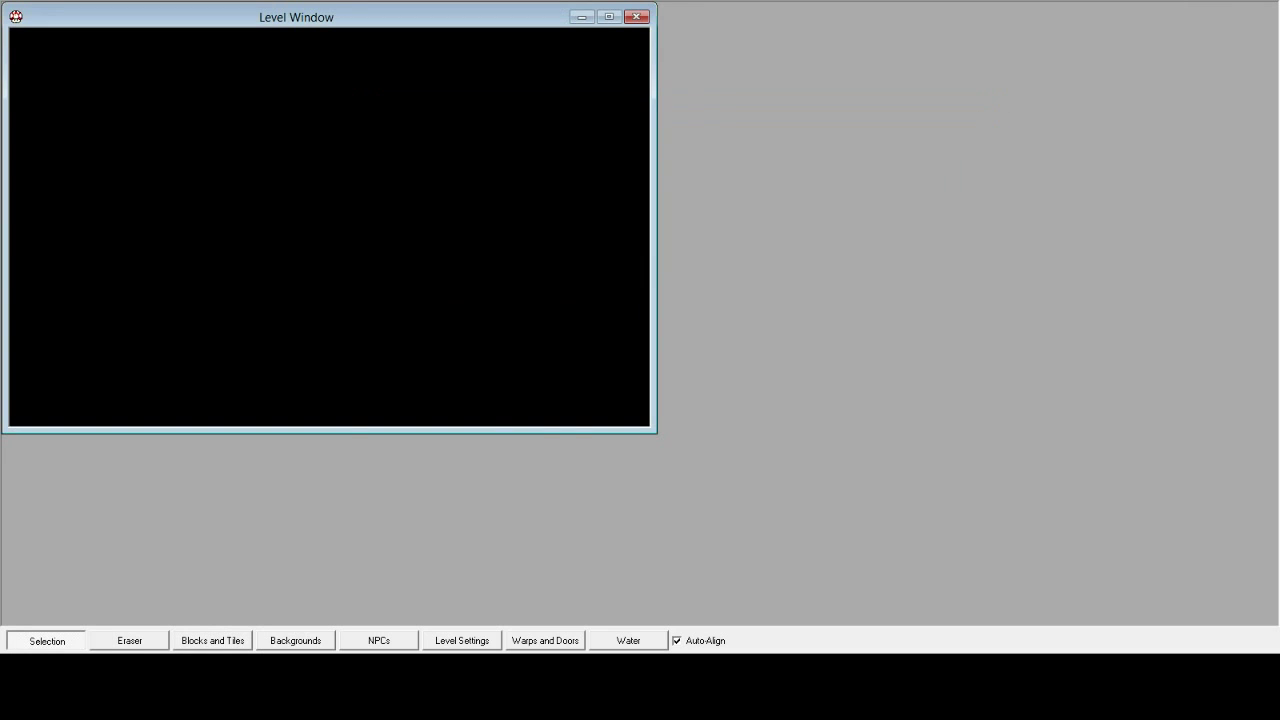
click(318, 640)
click(428, 320)
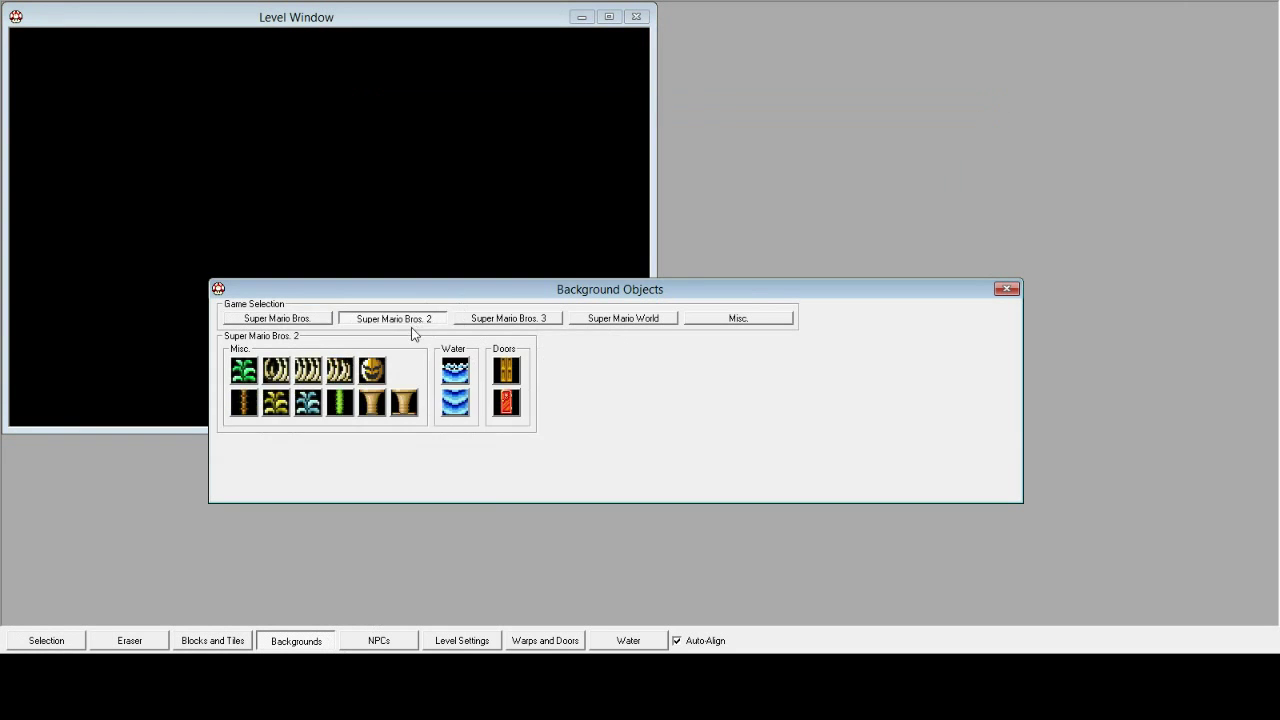
click(512, 322)
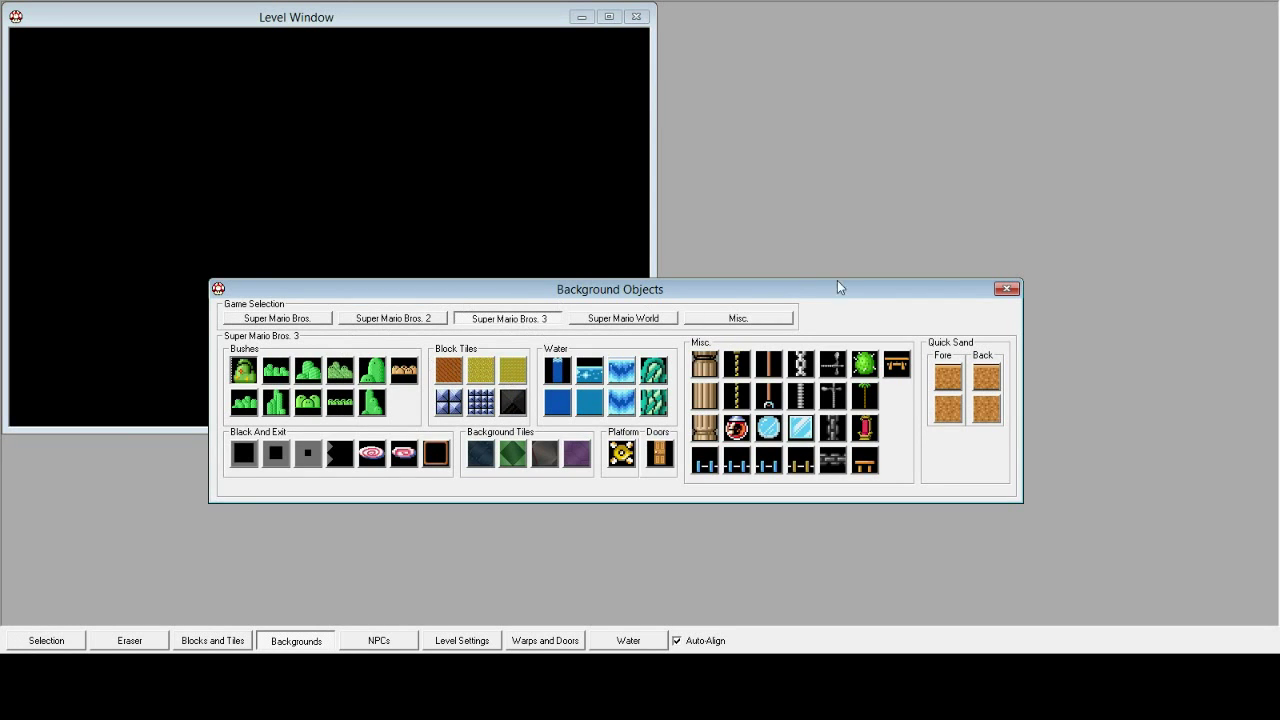
click(1008, 288)
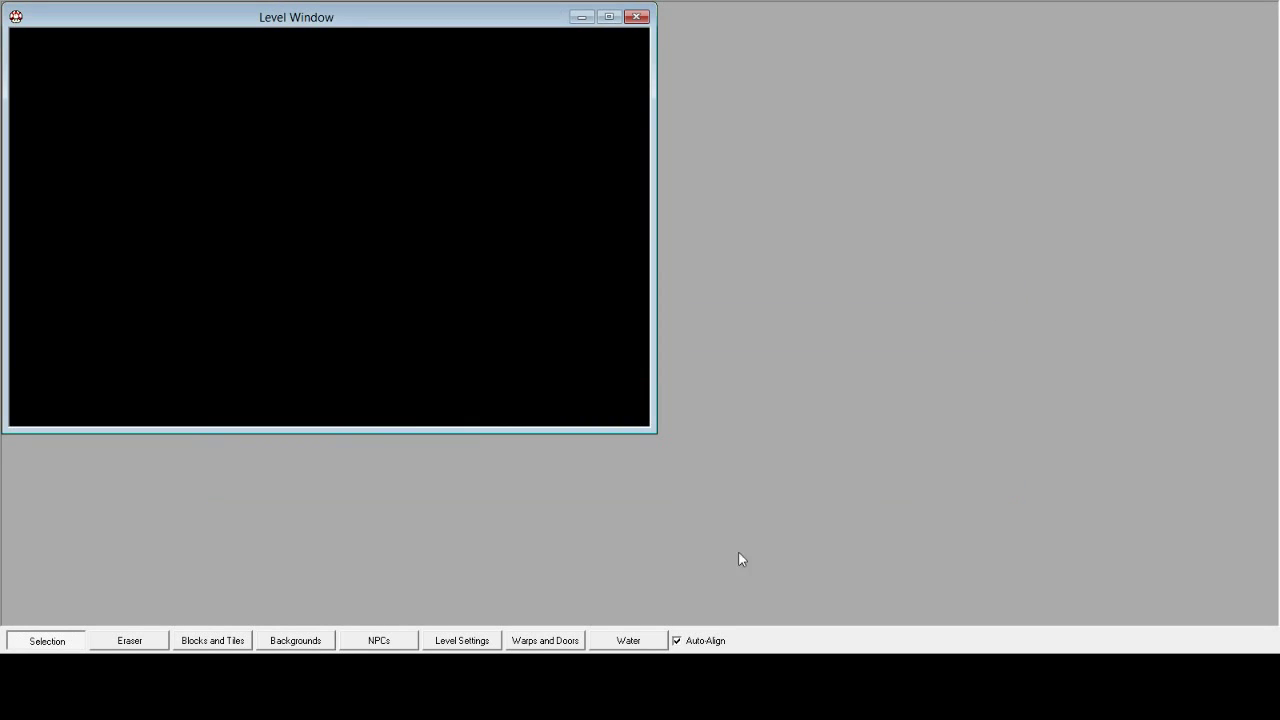
- Preview SMB3 backgrounds (Blocks, Hills, Castle, Cave 2, Waterfall, Snow Trees) and SMW Night sky
click(460, 641)
click(924, 158)
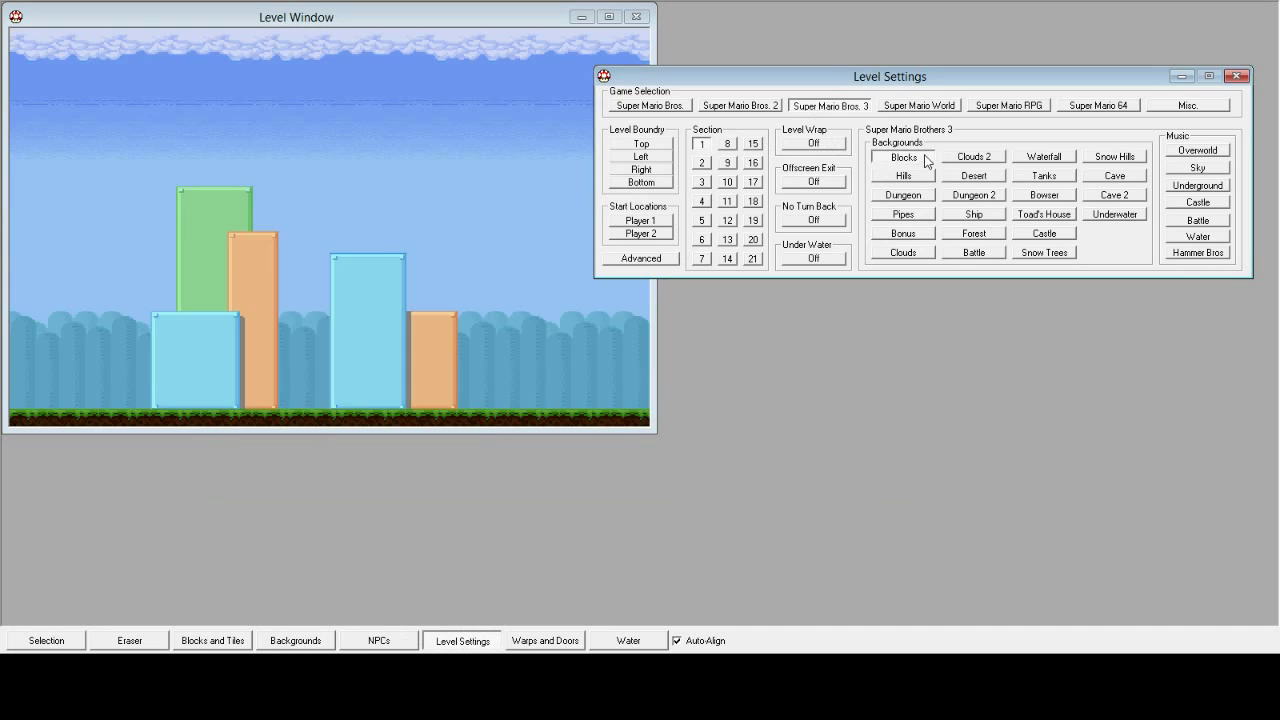
click(914, 177)
click(1022, 233)
click(1088, 196)
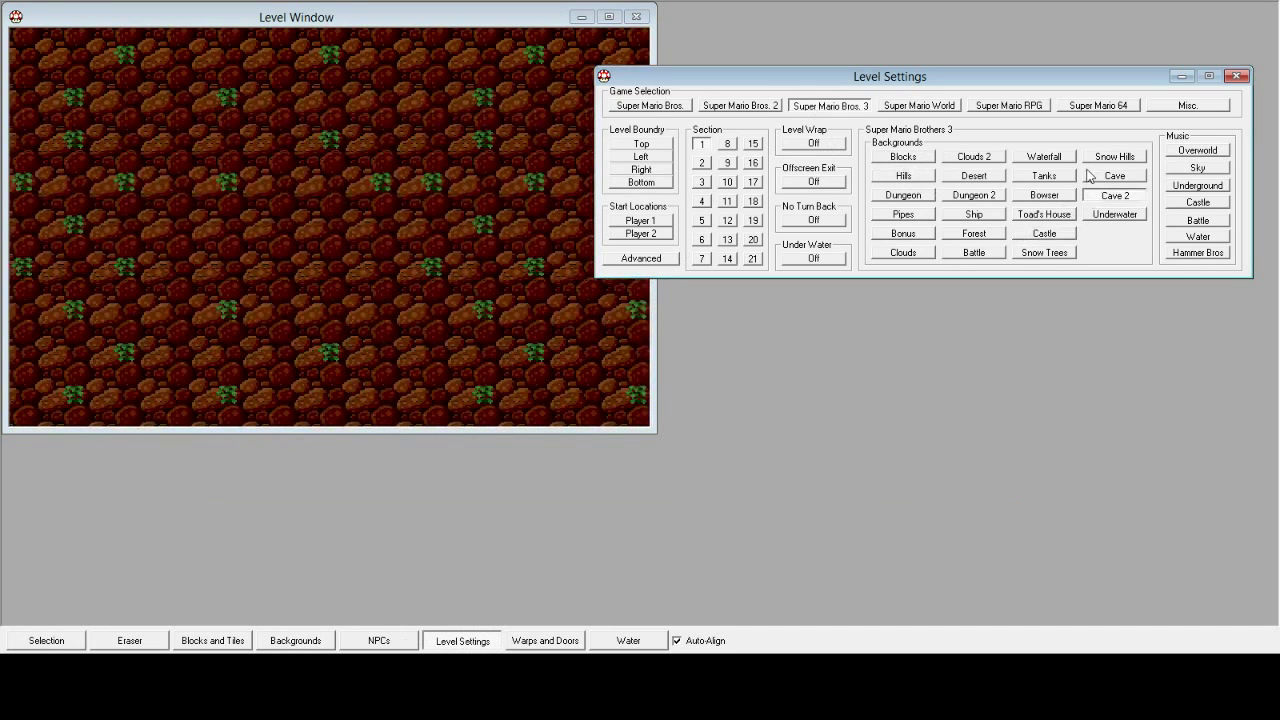
click(1048, 158)
click(1044, 252)
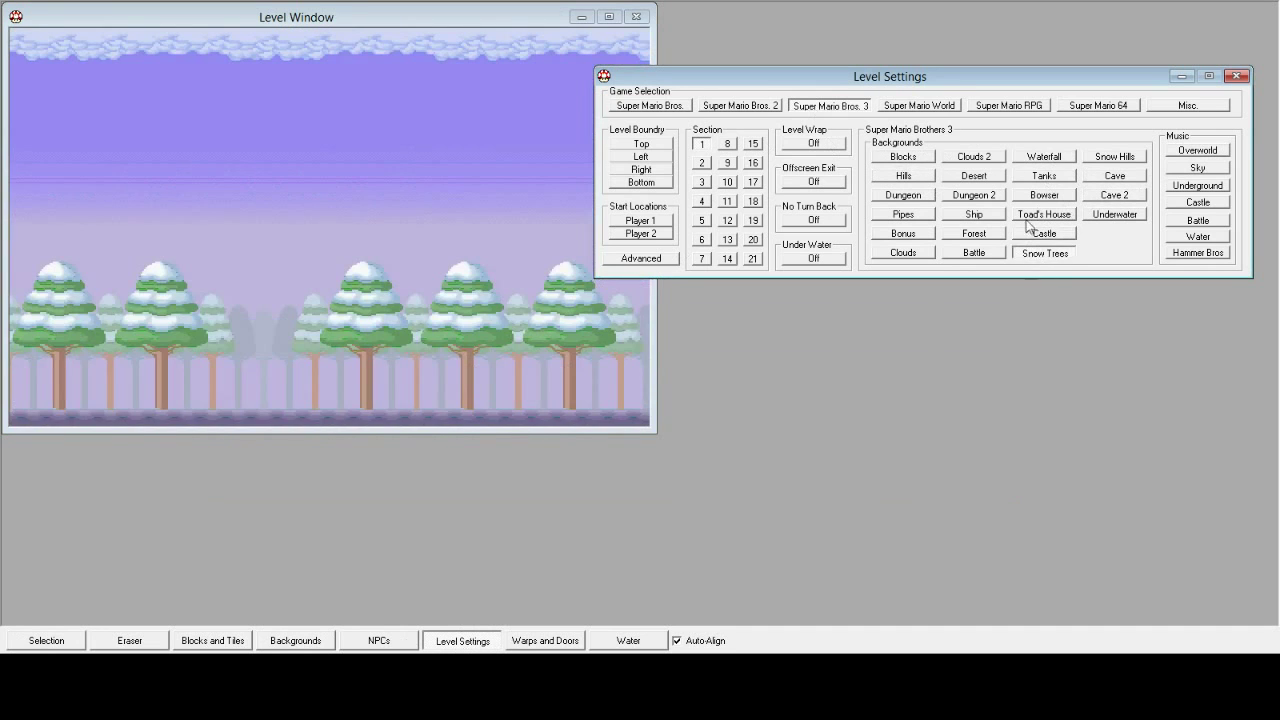
click(930, 106)
click(973, 195)
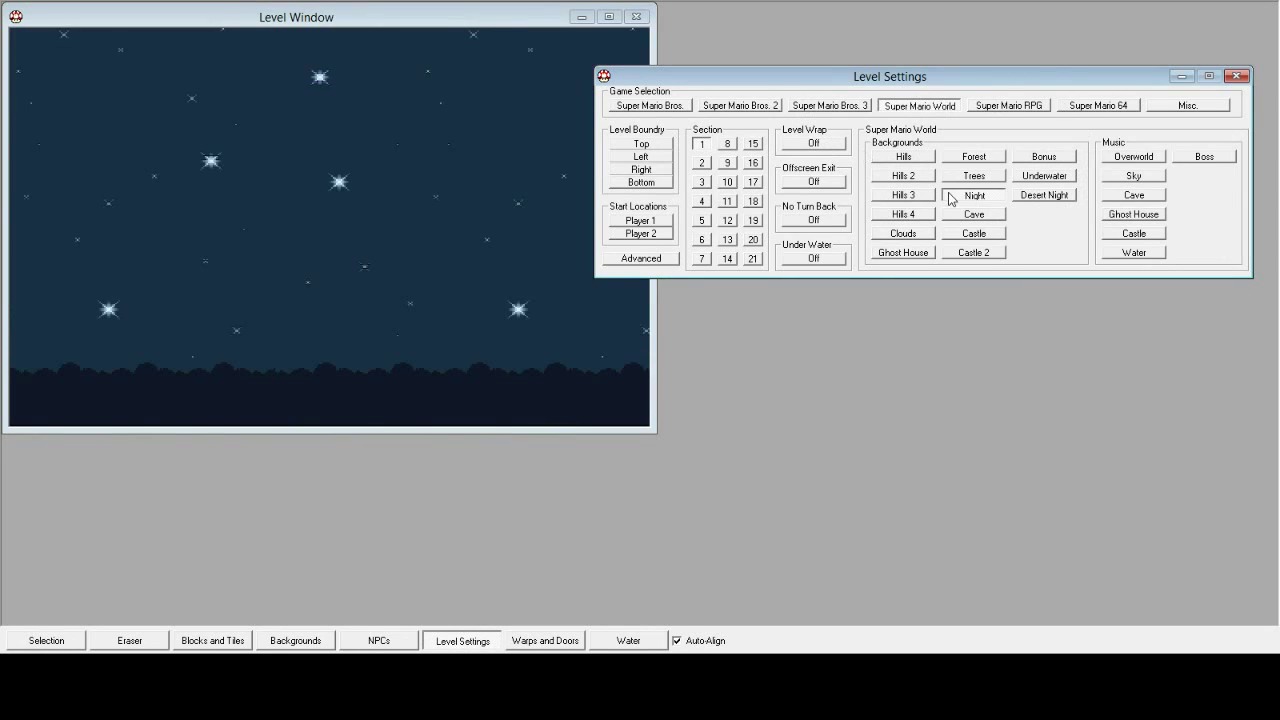
- Preview Nimbus Land and Star Reactor music, then set SMB2 Underground background and music
click(1009, 106)
click(984, 177)
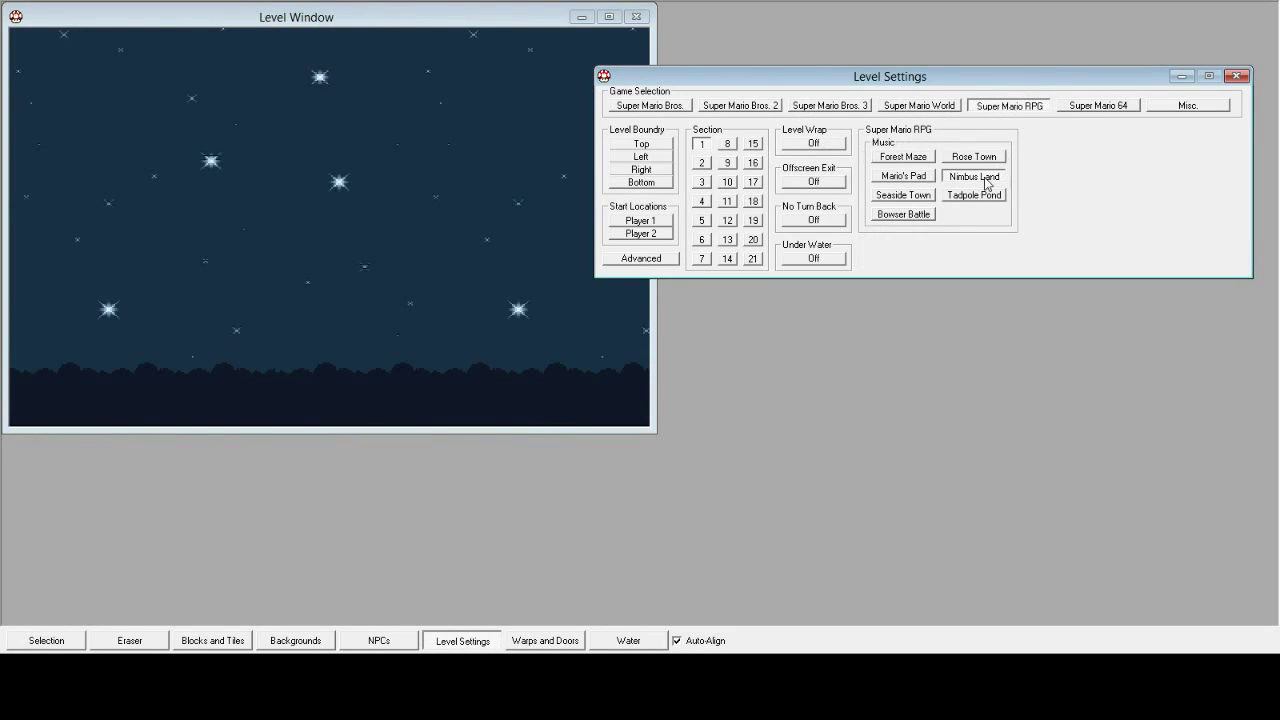
click(1100, 106)
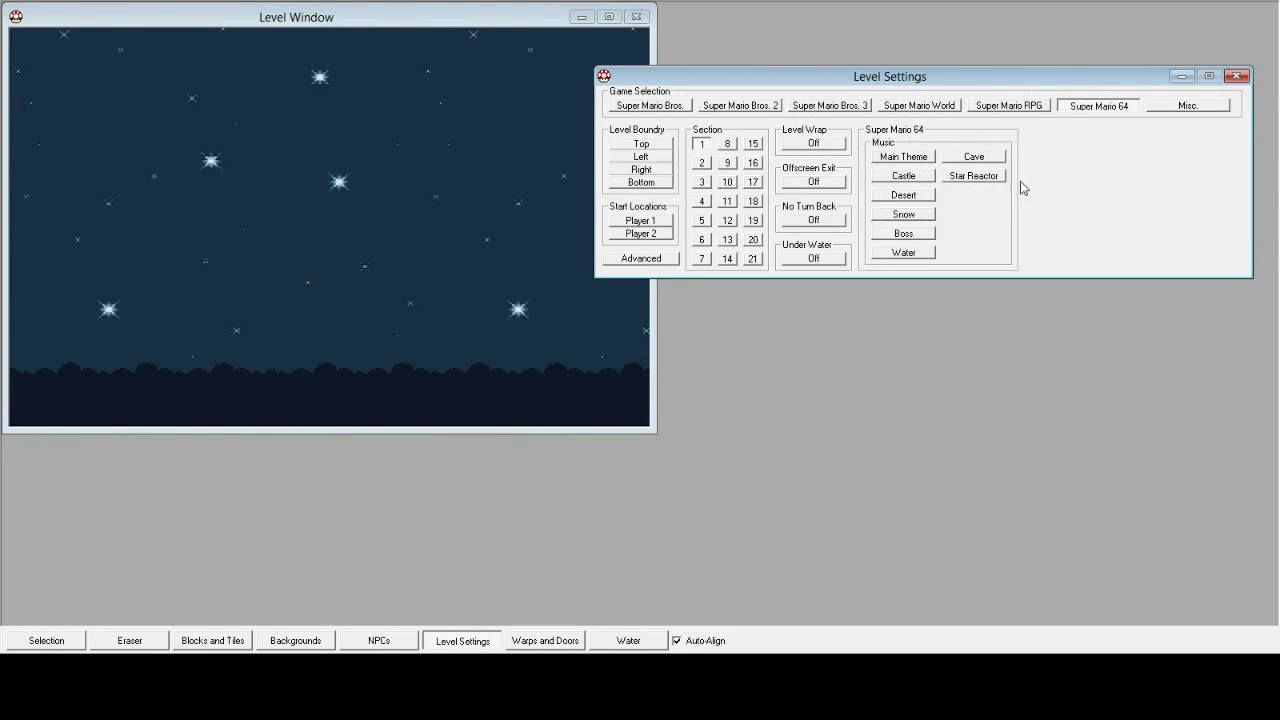
click(966, 176)
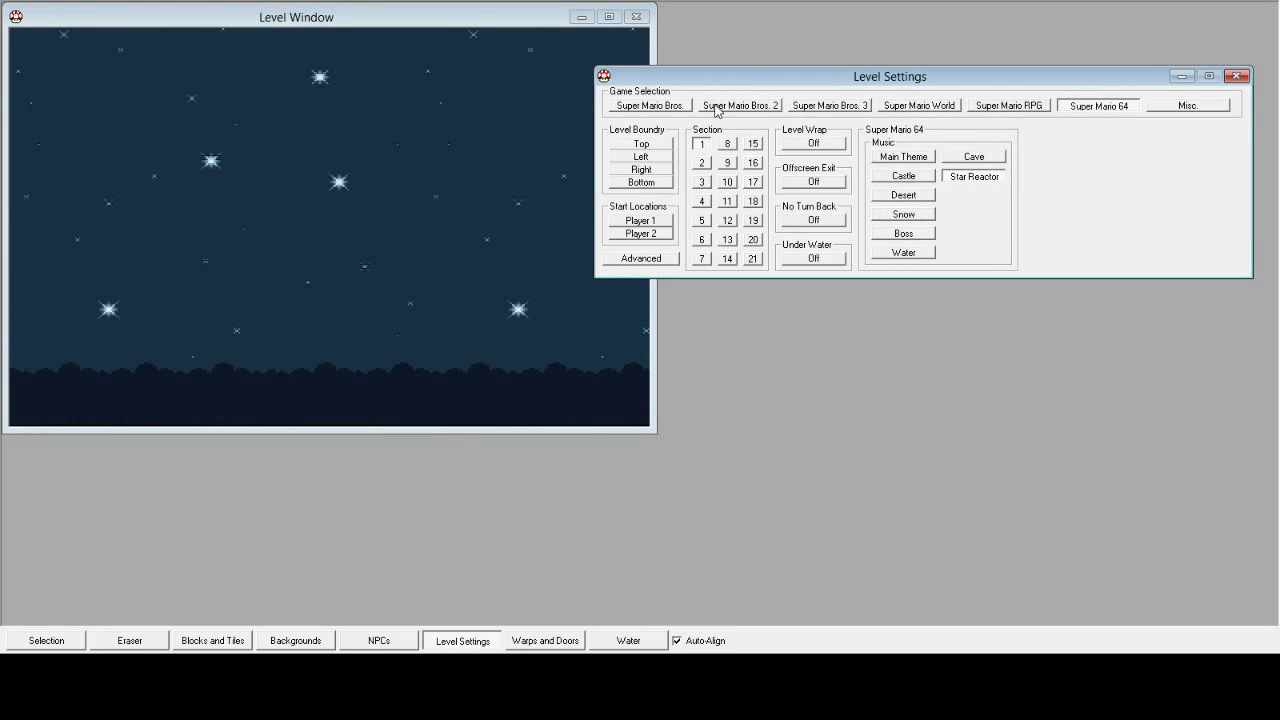
click(718, 106)
click(912, 180)
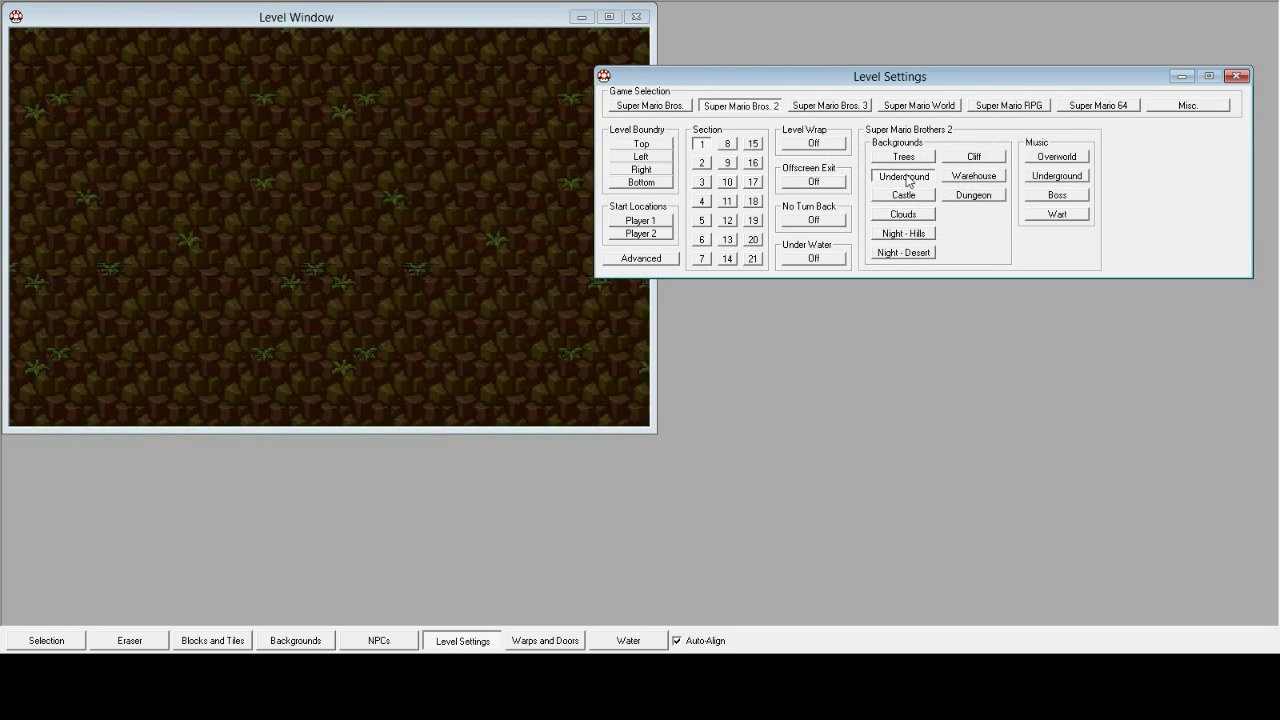
click(1066, 179)
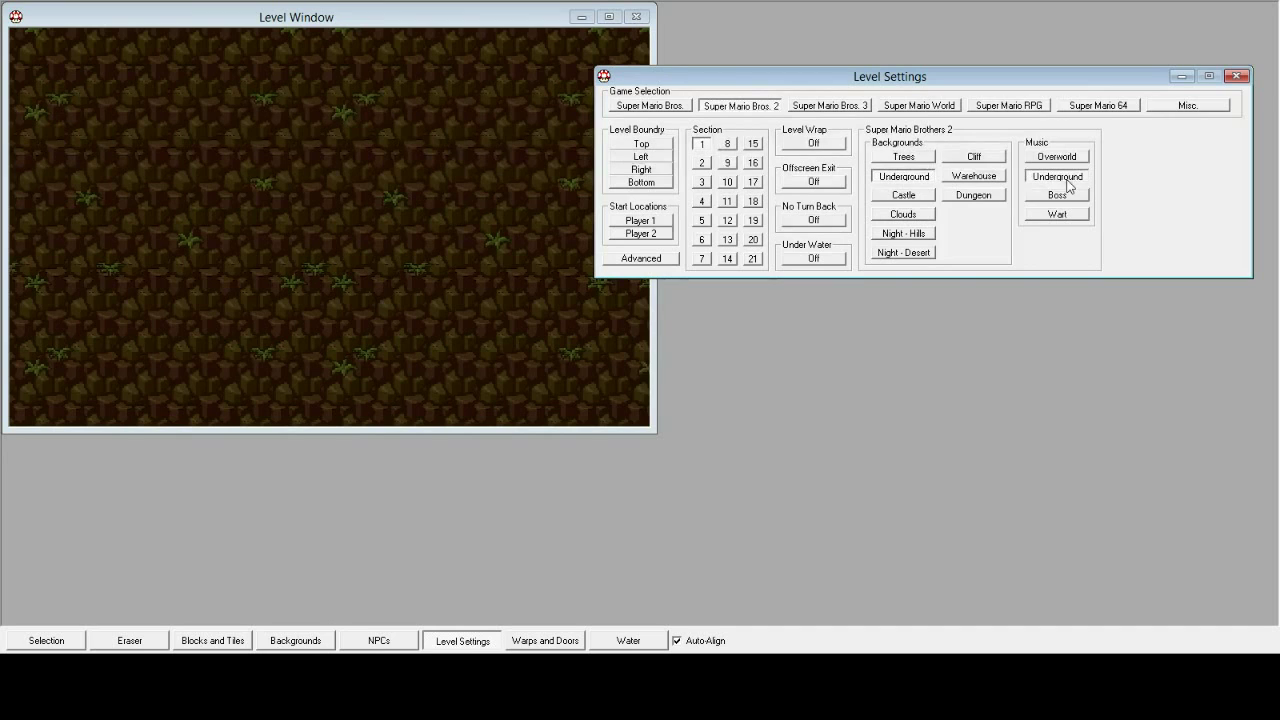
- Try SMB Castle and SMW Ghost House music, then move to the Misc. set
click(676, 106)
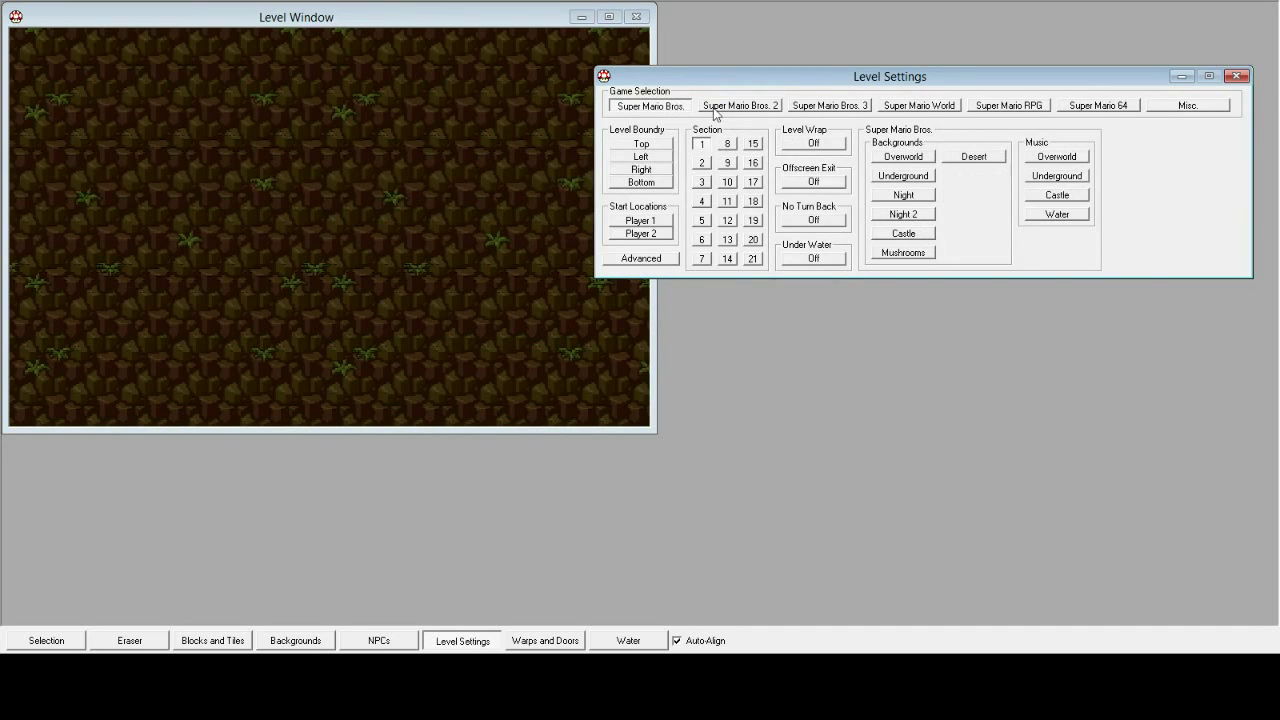
click(1060, 196)
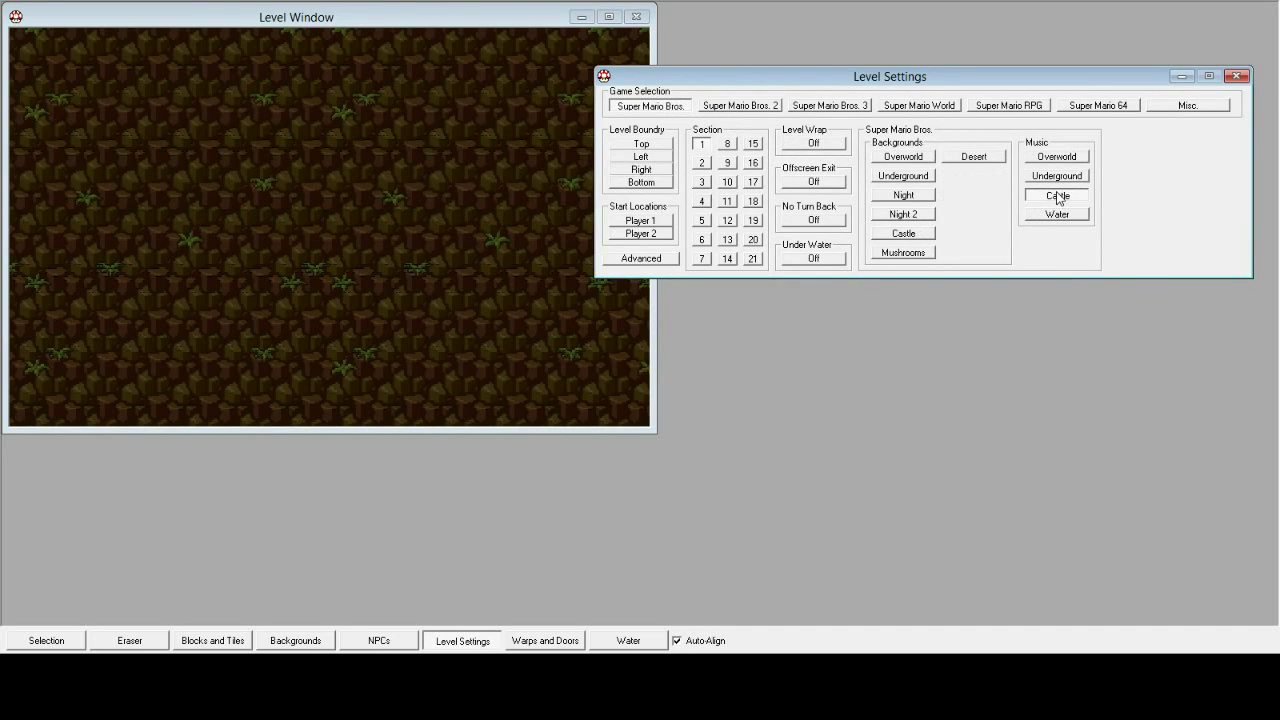
click(912, 106)
click(1140, 218)
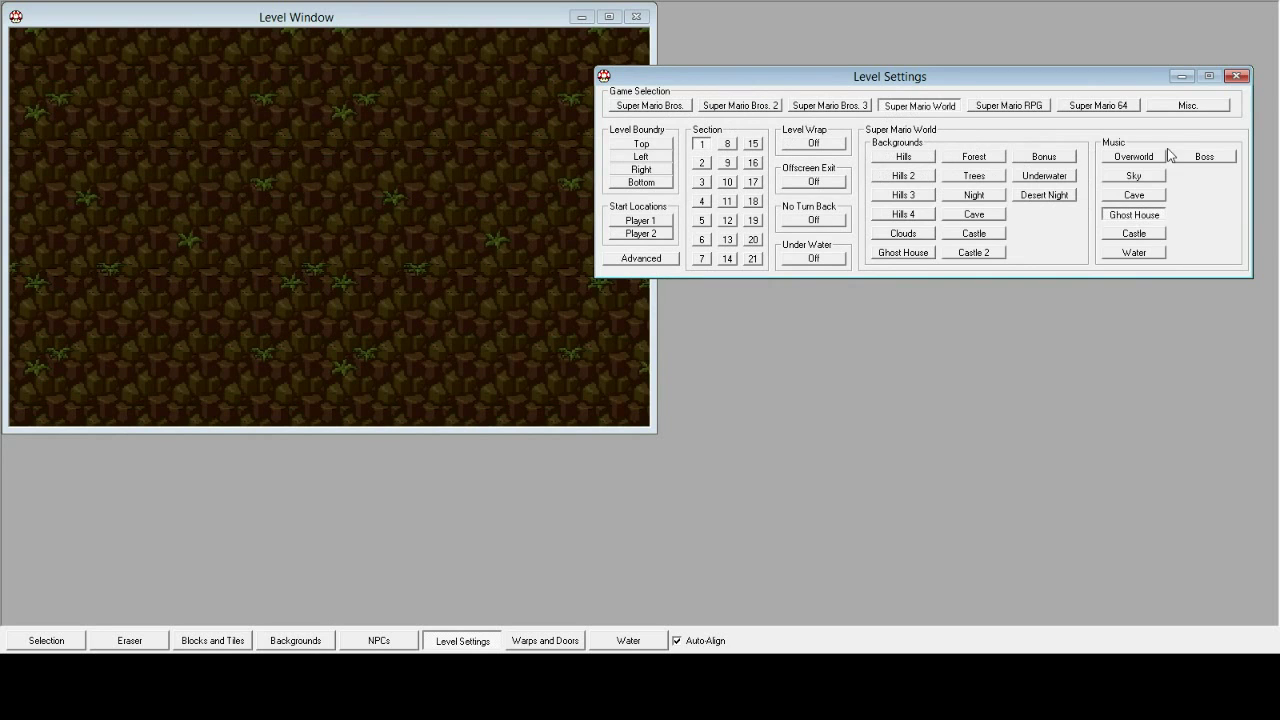
click(1182, 110)
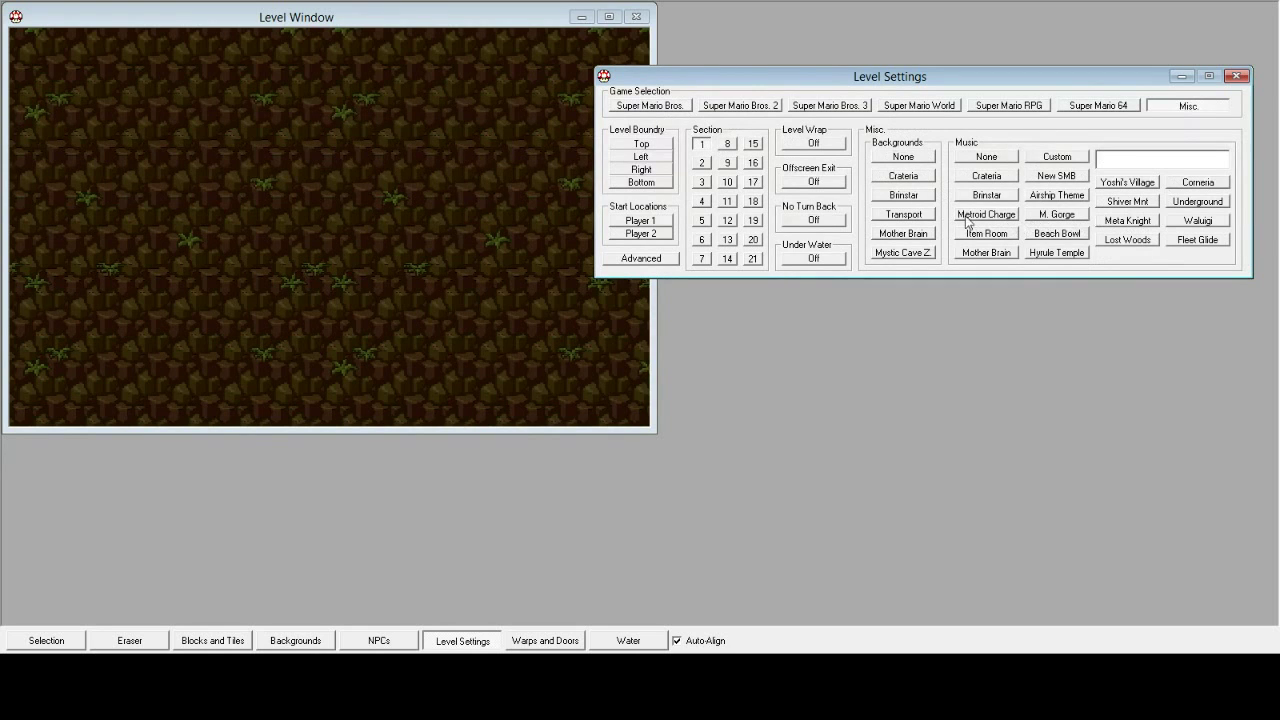
- Preview Crateria, Mother Brain and Brinstar backgrounds, then set the background to None
click(928, 180)
click(910, 236)
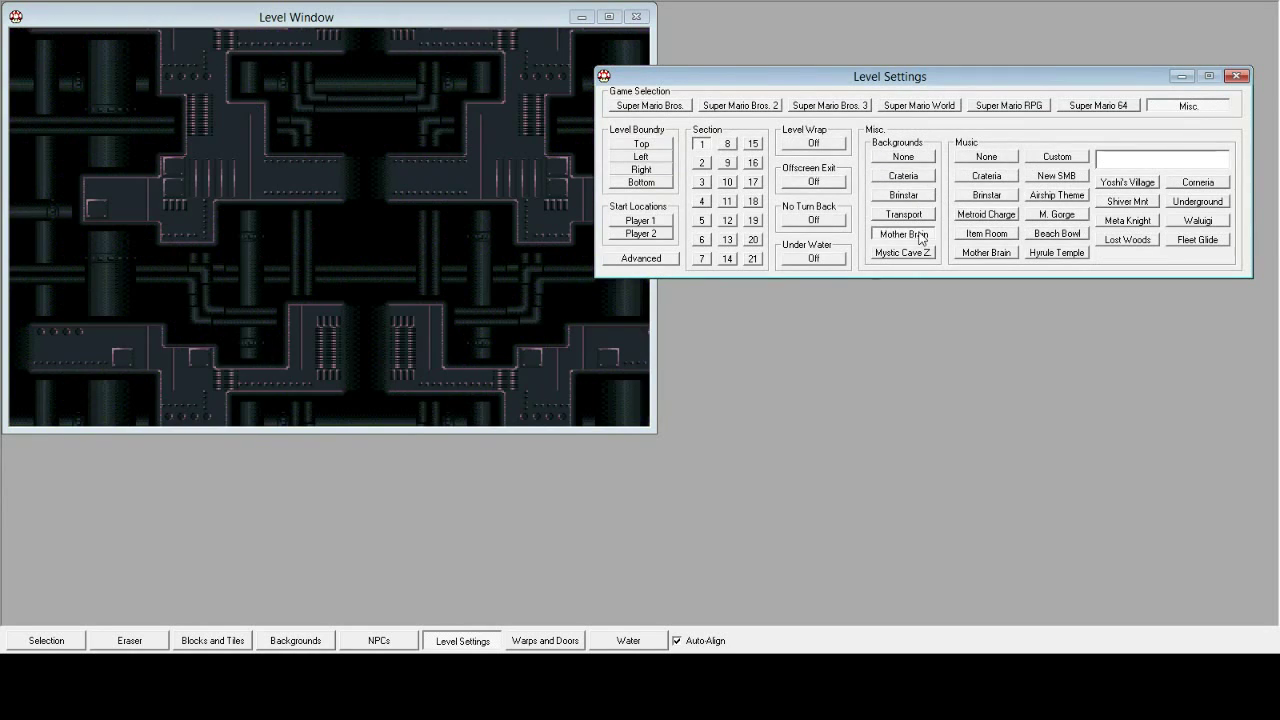
click(922, 199)
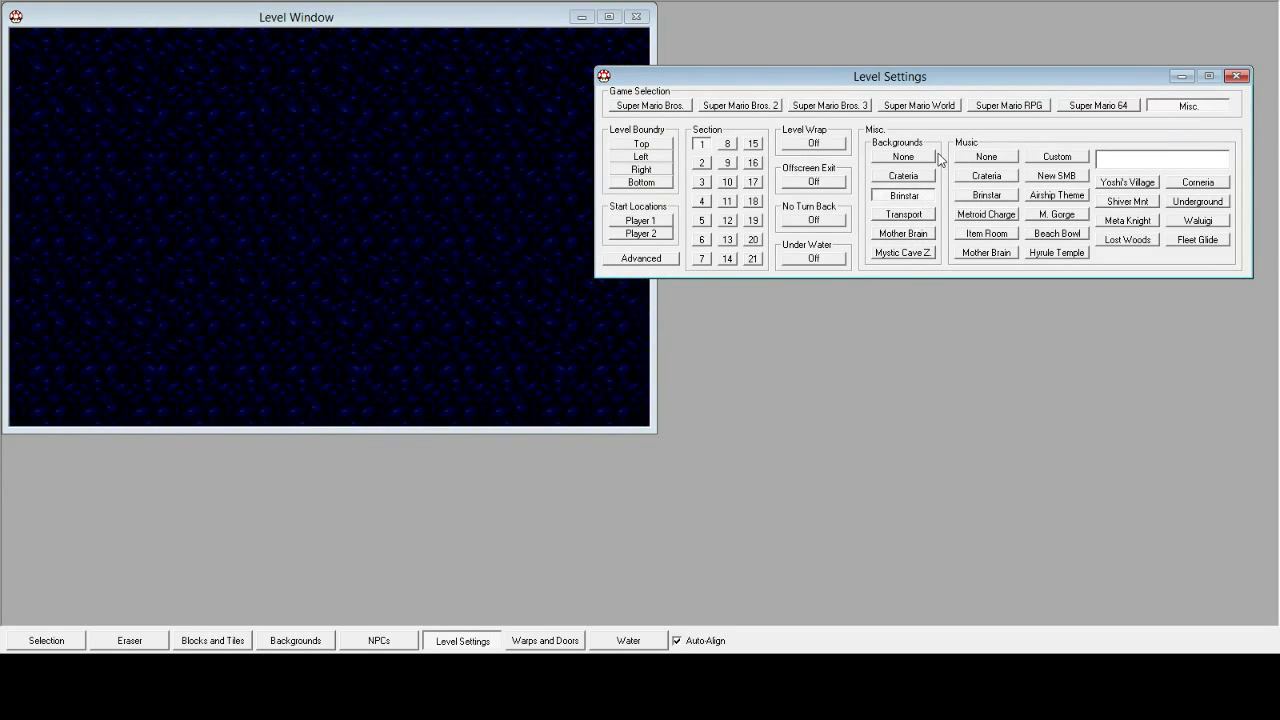
click(928, 158)
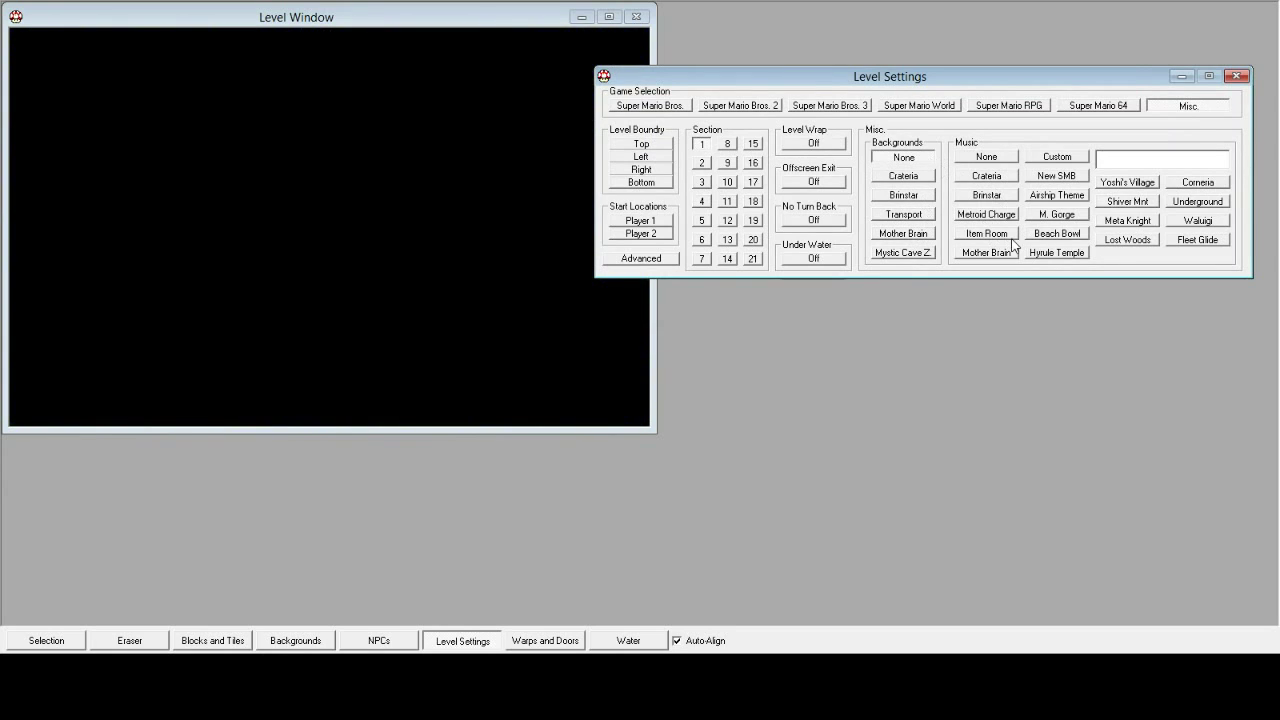
- Try Beach Bowl and Waluigi music, settle on Metroid Charge, and close Level Settings
click(1068, 234)
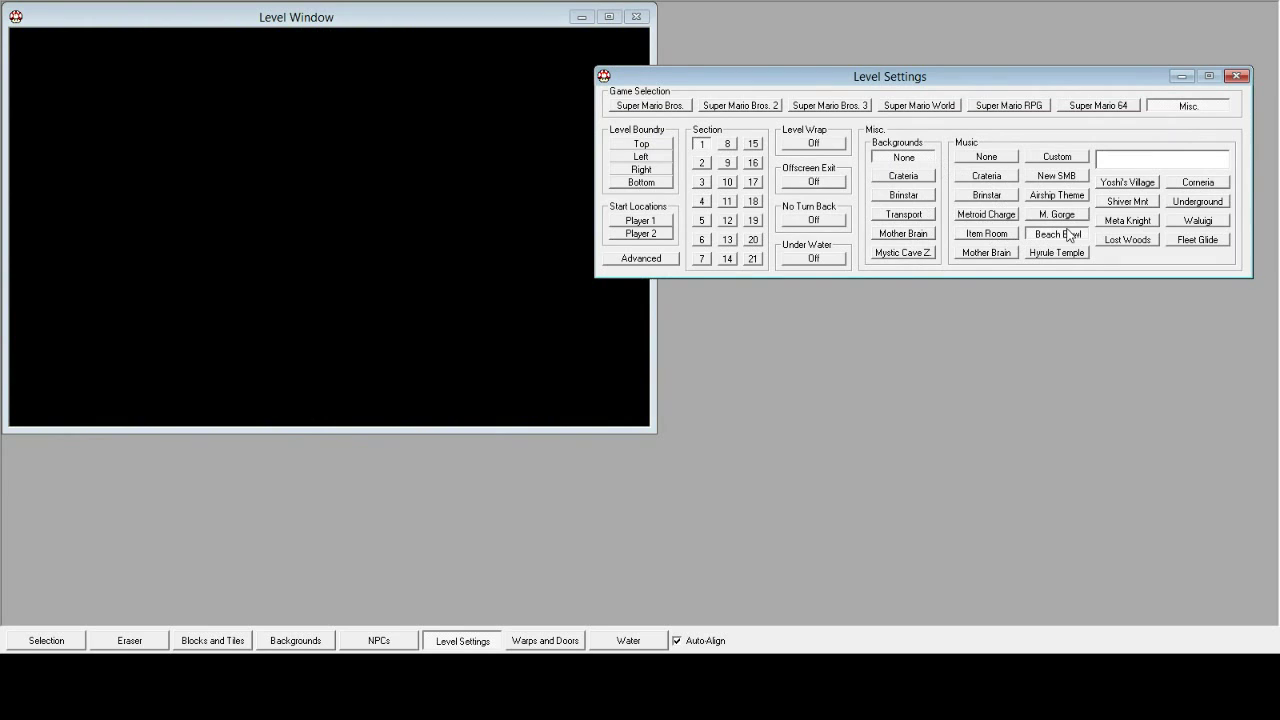
click(1181, 224)
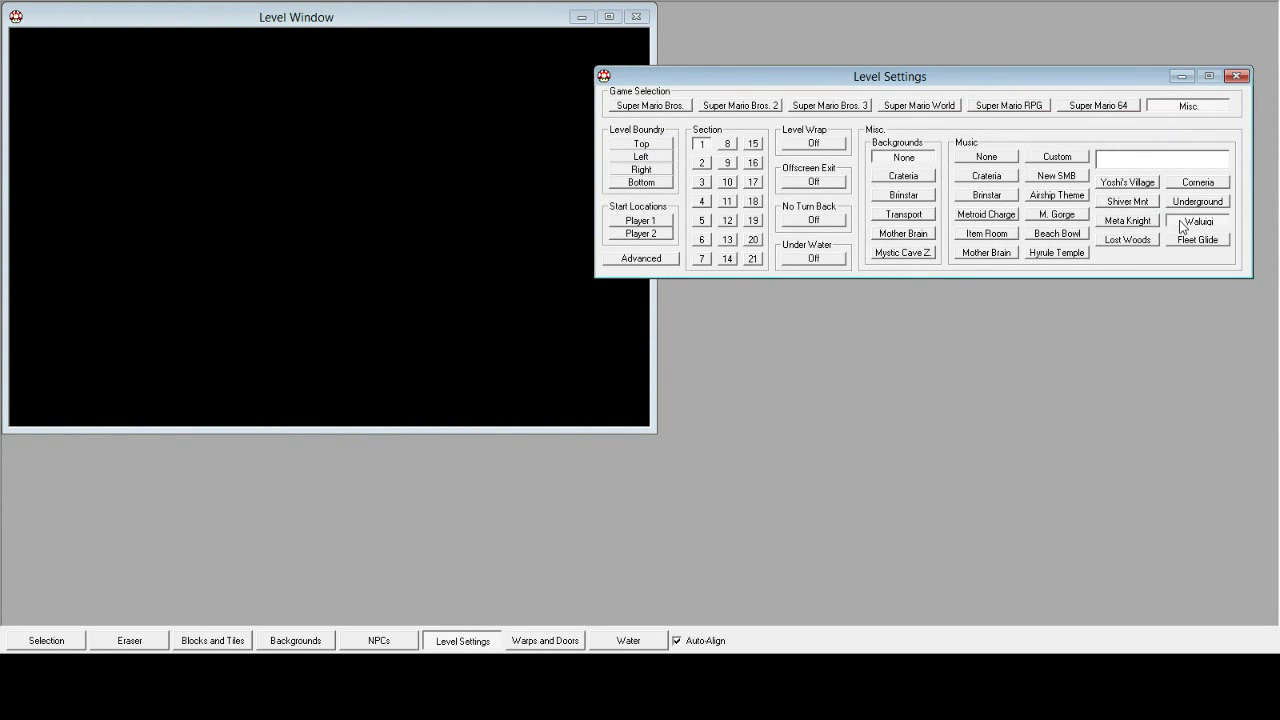
click(1008, 217)
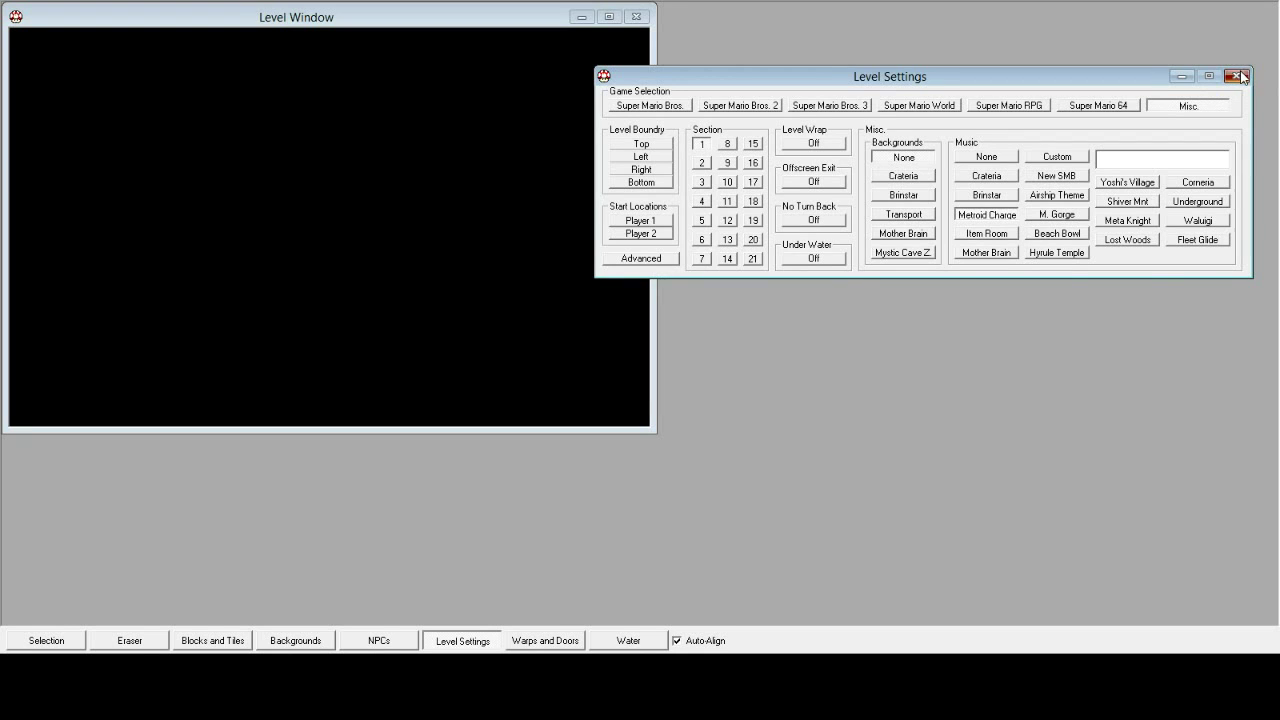
click(1236, 76)
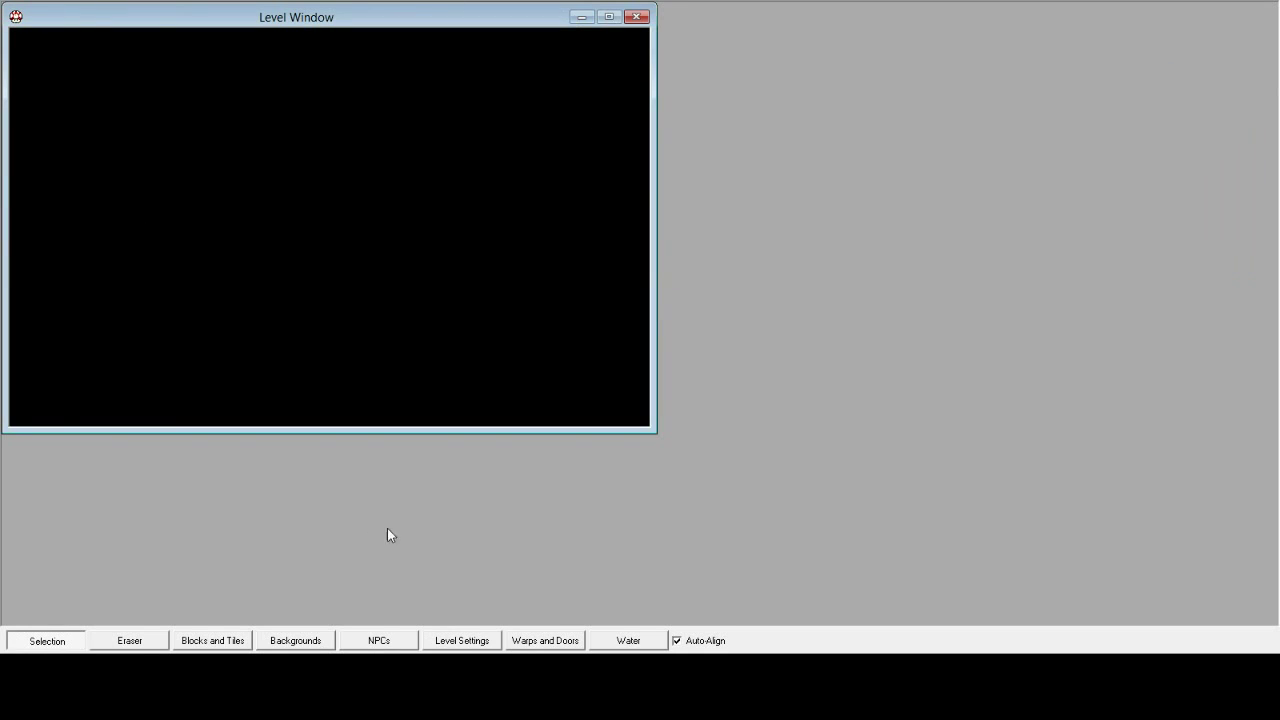
- Paint a bent chain of blue switch NPCs across the black level, then close the NPC palette
click(378, 641)
click(603, 425)
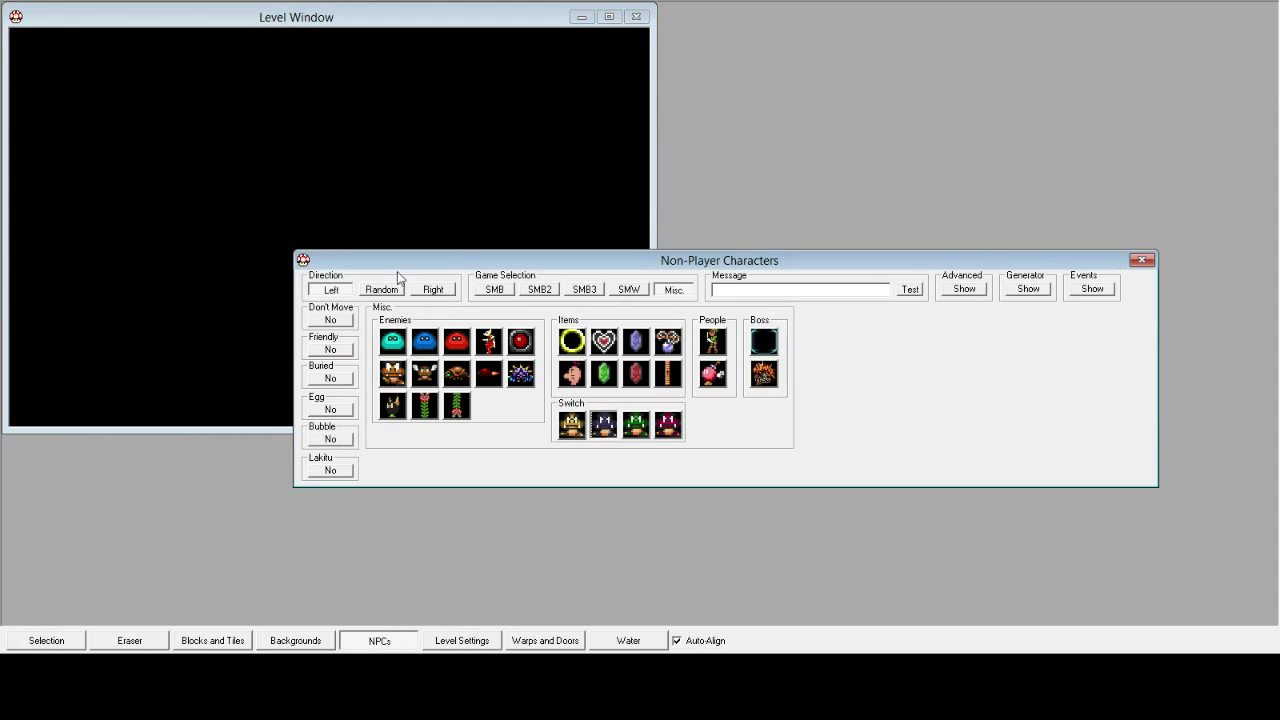
mouse_move(150, 140)
mouse_down()
mouse_move(337, 189)
mouse_move(276, 268)
mouse_up()
click(800, 262)
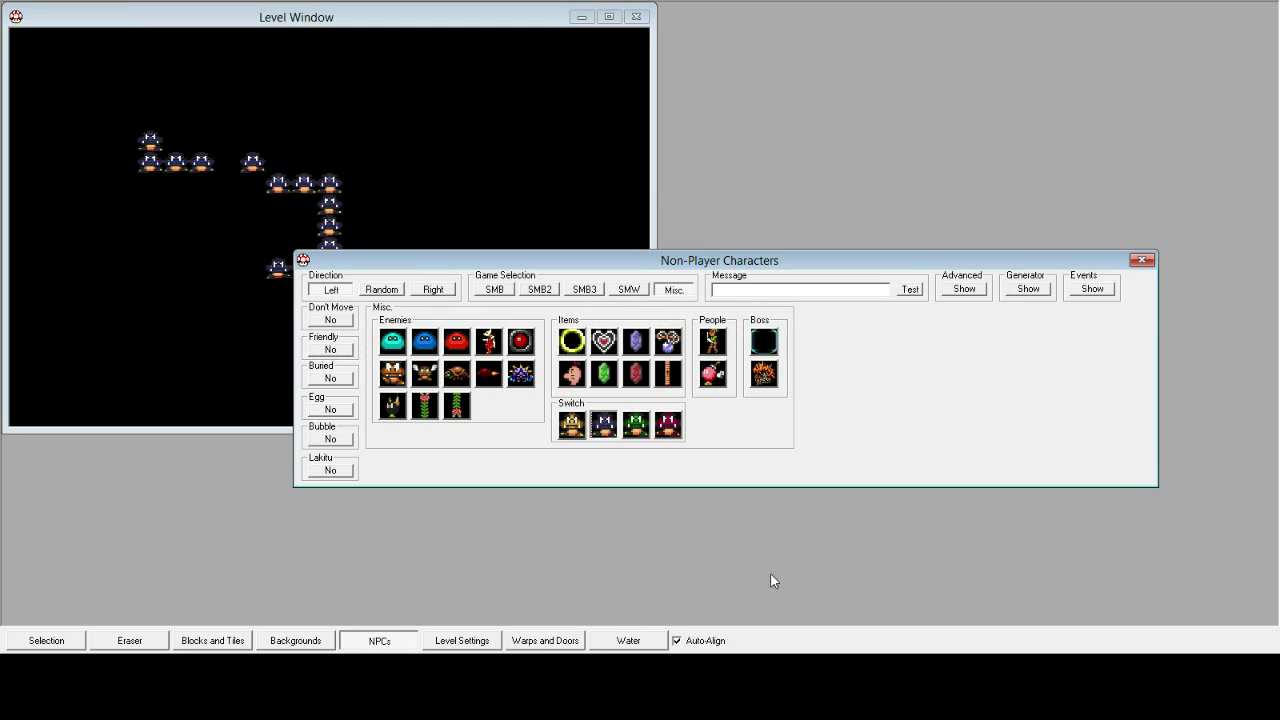
click(1141, 260)
- Open the Warps and Doors settings for a look, then close them
click(562, 644)
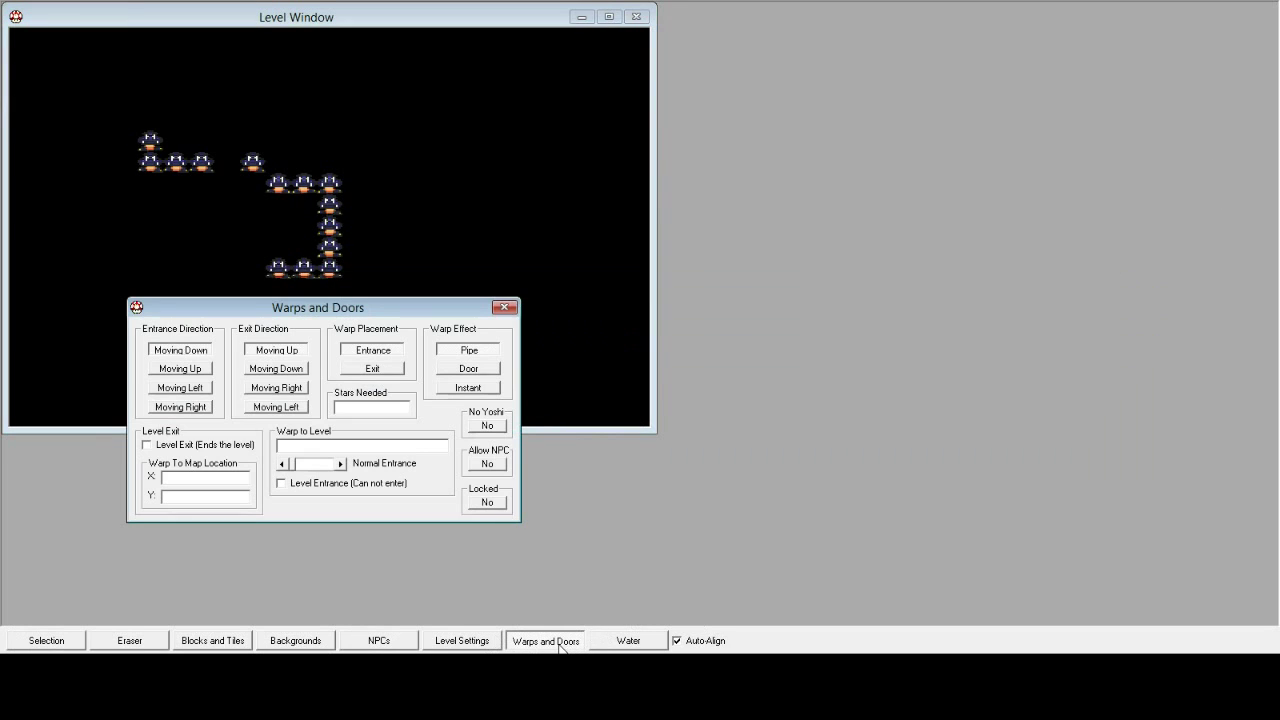
click(504, 307)
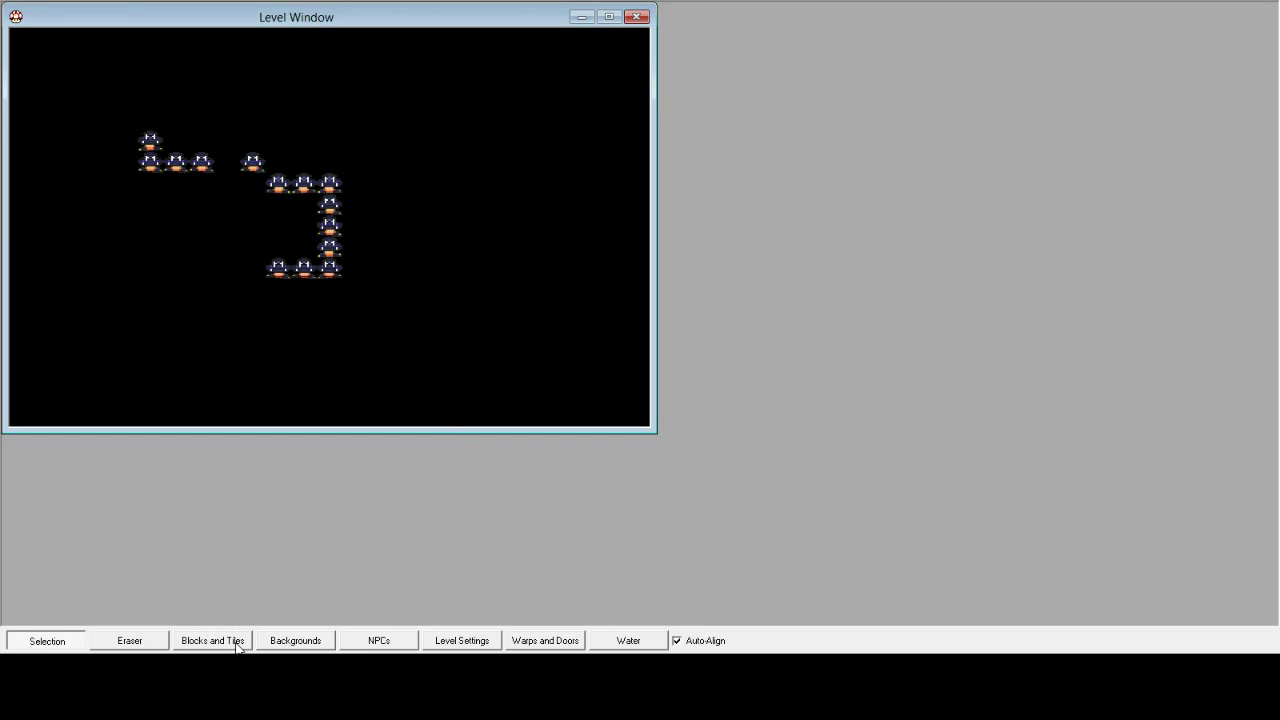
click(380, 645)
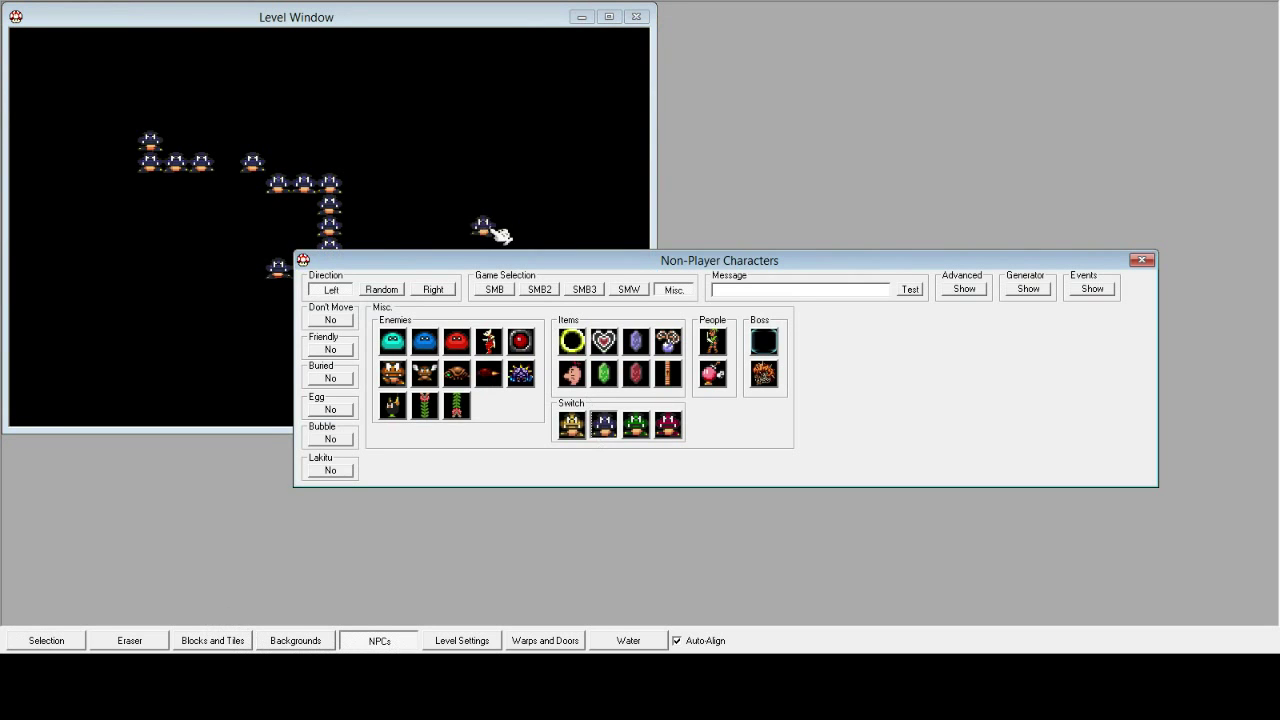
click(630, 290)
click(674, 290)
click(584, 291)
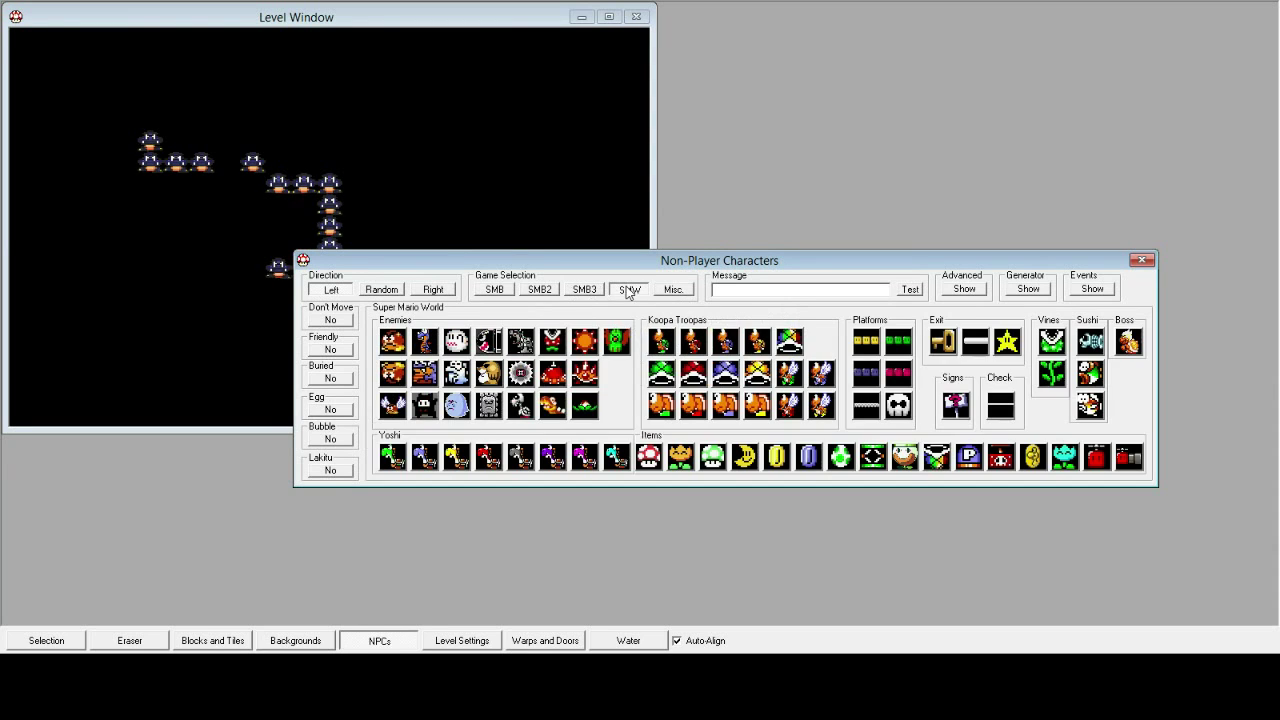
click(540, 290)
click(508, 291)
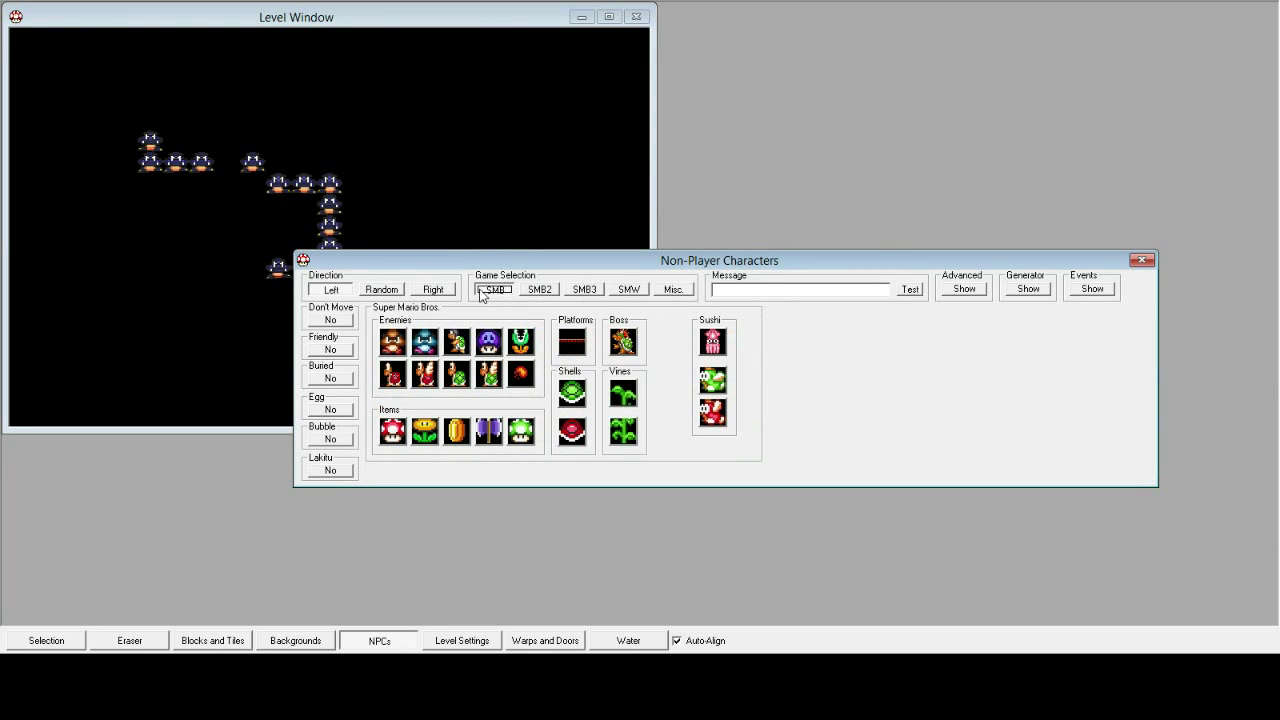
click(1138, 259)
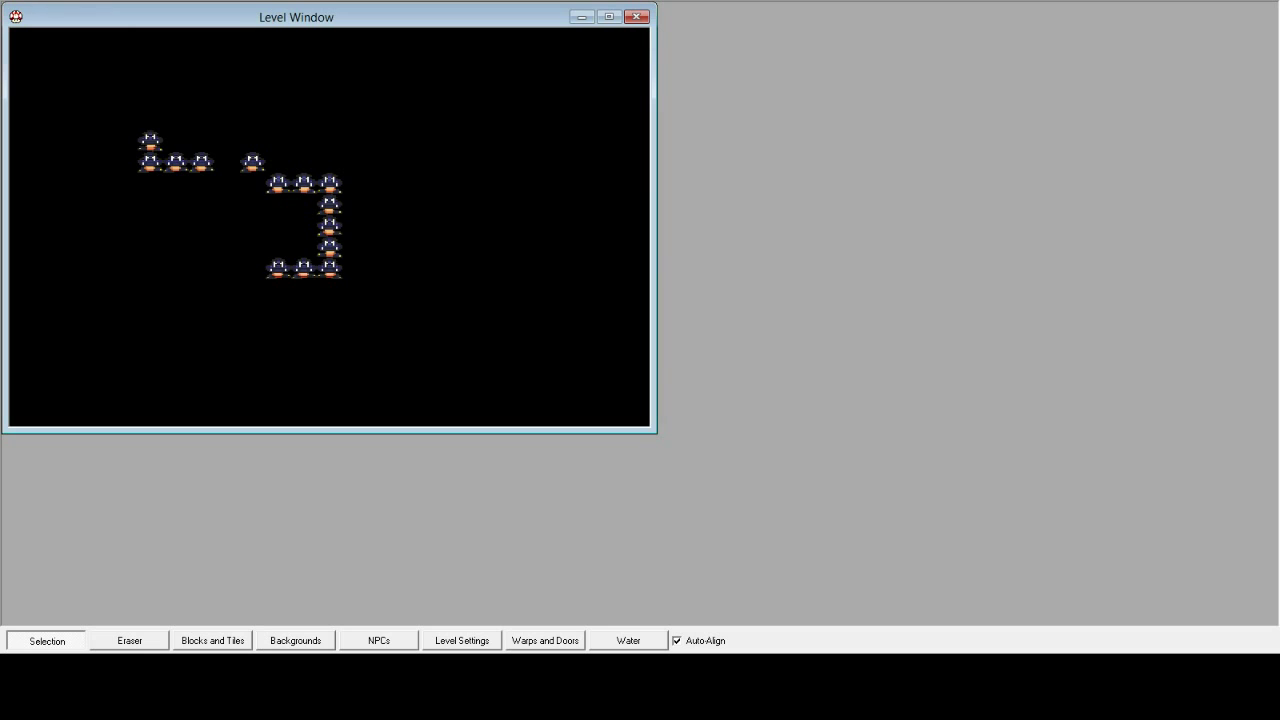
- Delete all the placed blue NPCs so the level is empty black
key(Delete)
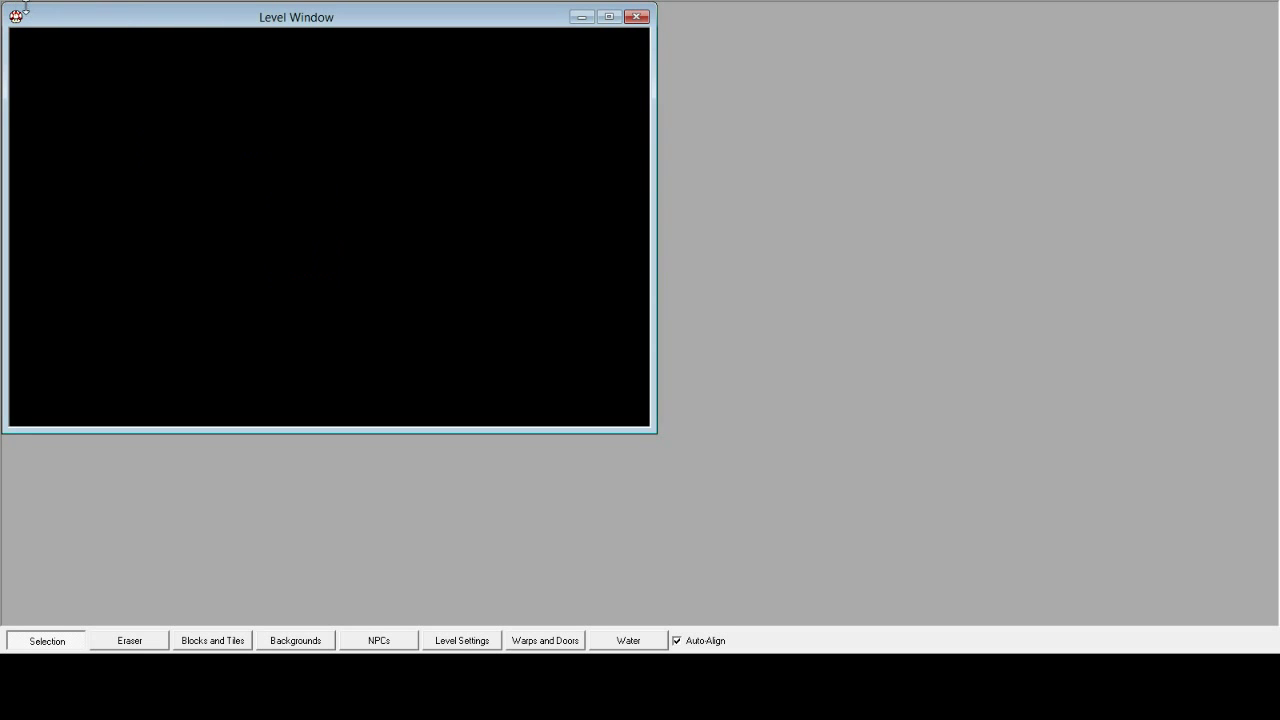